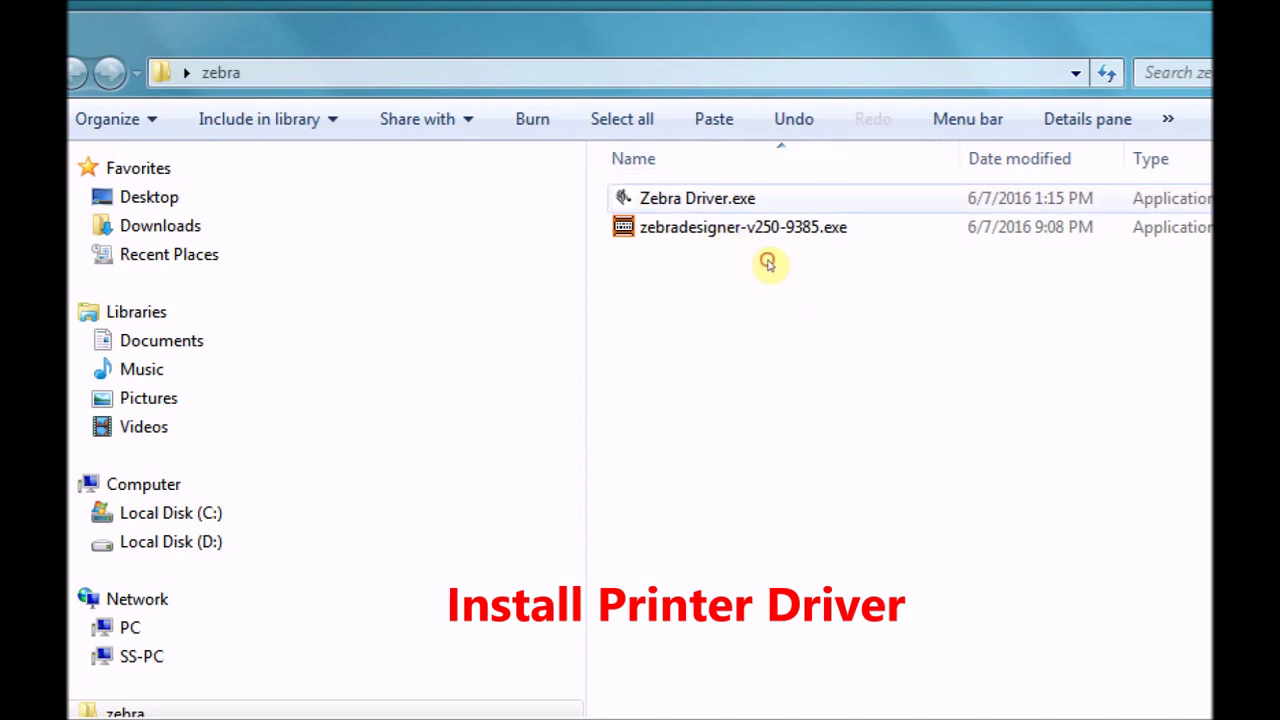
- Run Zebra Driver.exe from the zebra folder and allow it past the security warning
key("Down")
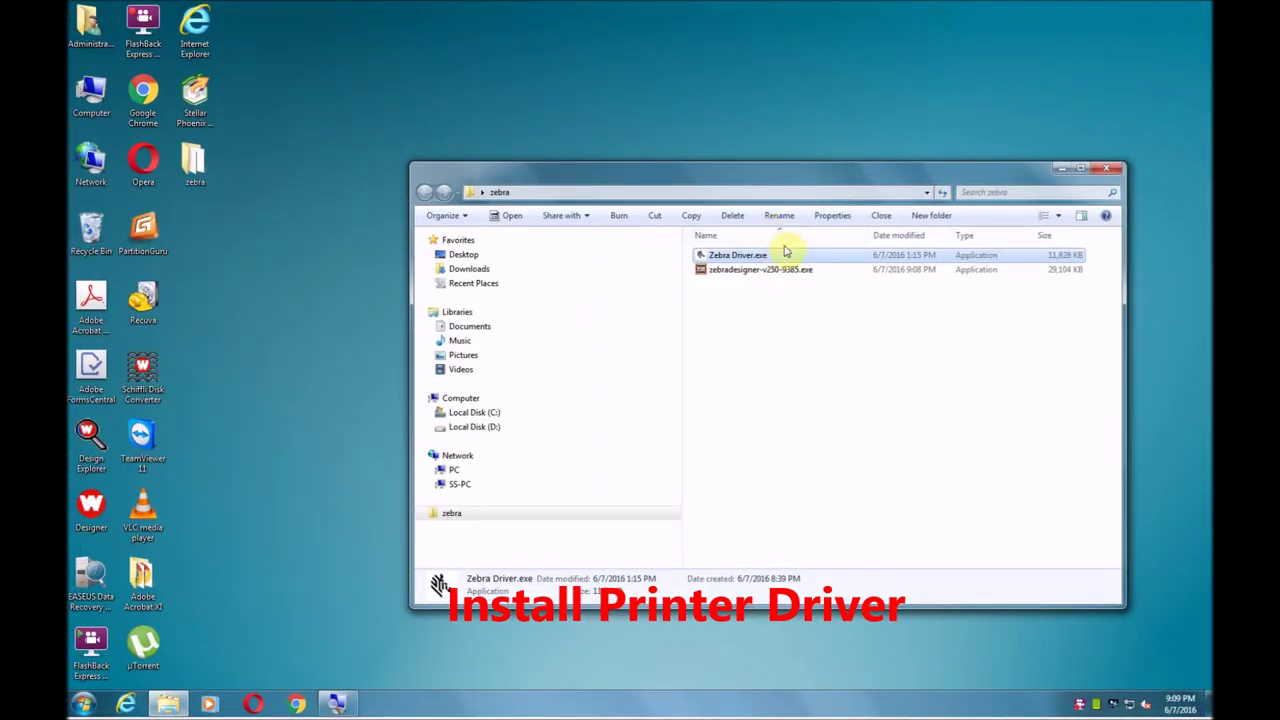
double_click(785, 260)
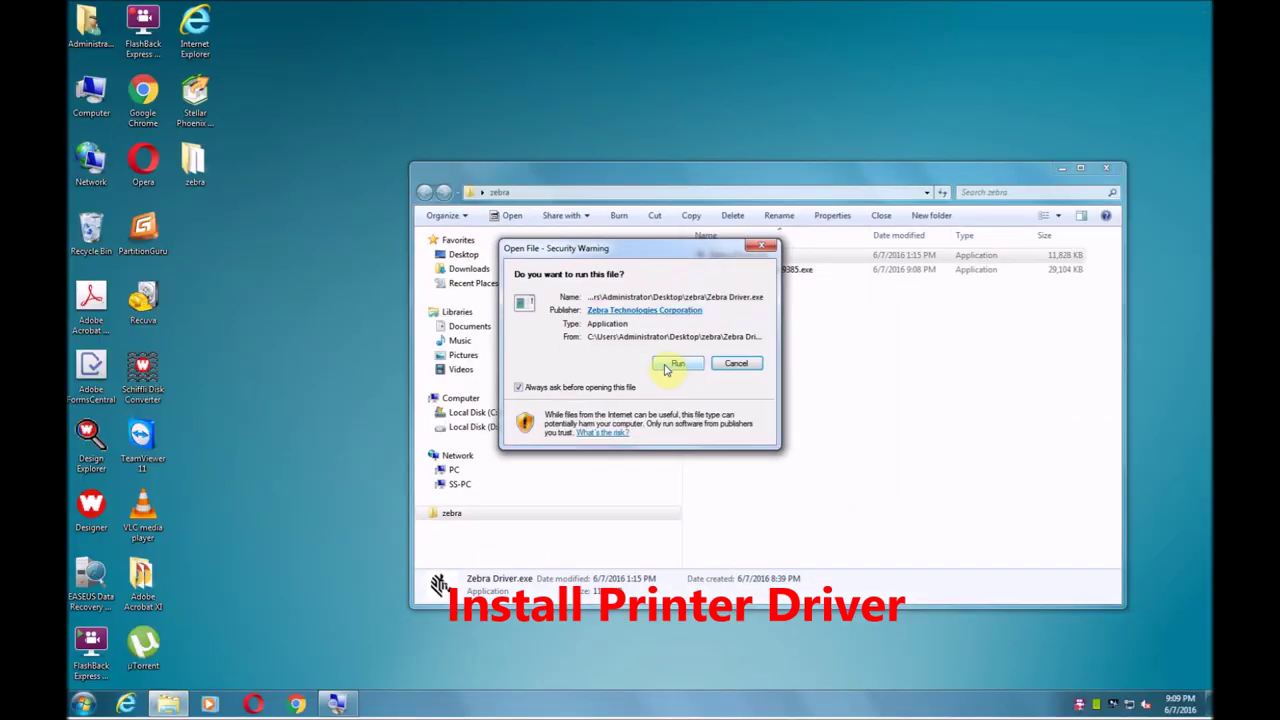
left_click(666, 369)
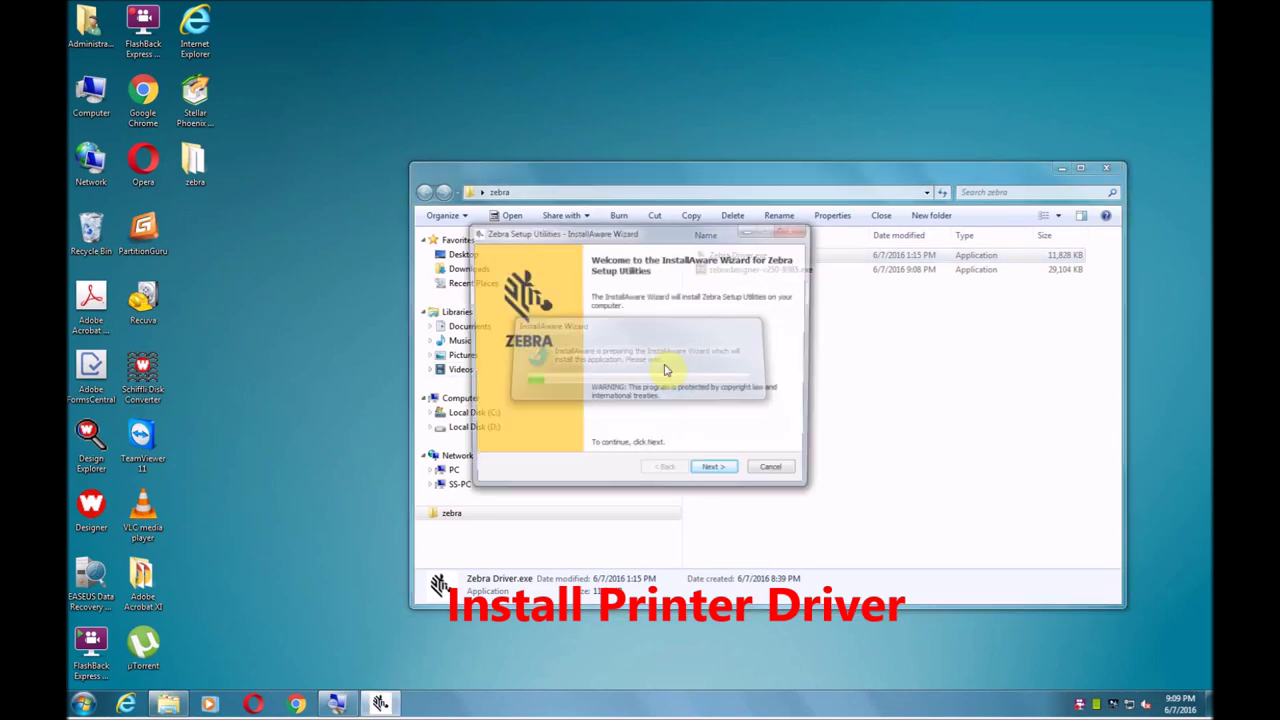
- Accept the license agreement and install Zebra Setup Utilities for all users with the suggested destination and program folders
left_click(716, 474)
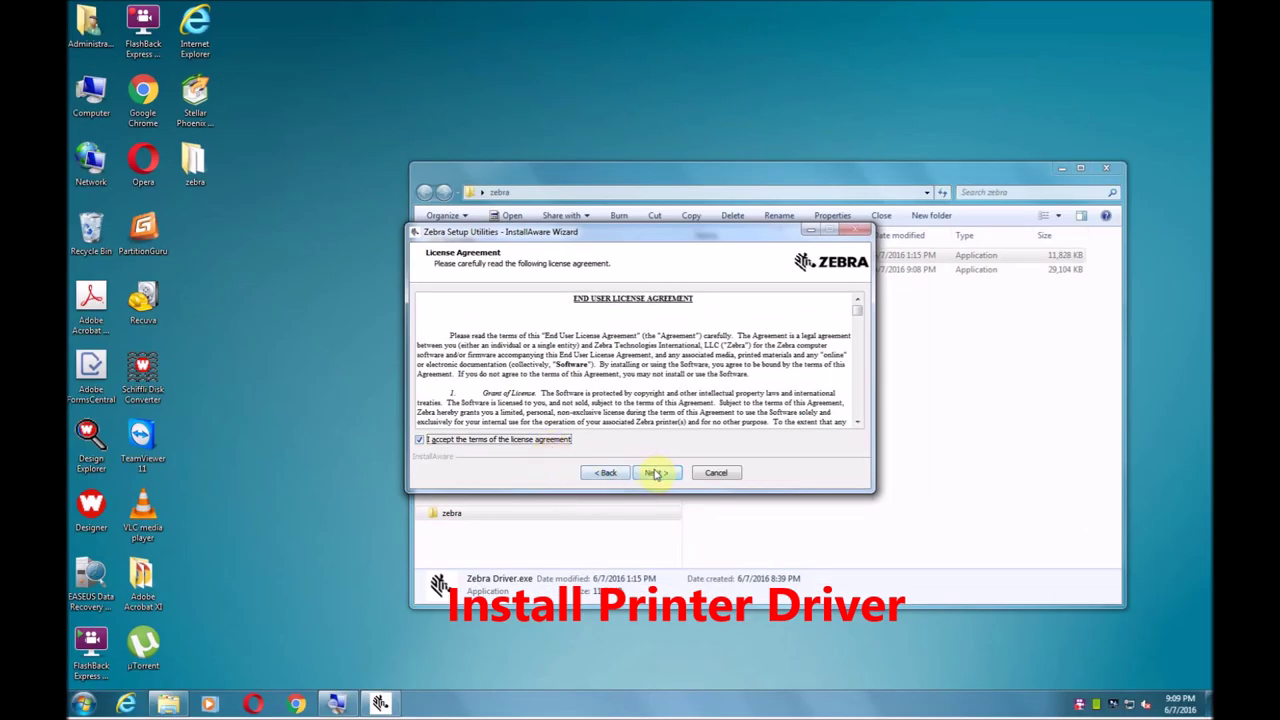
left_click(657, 474)
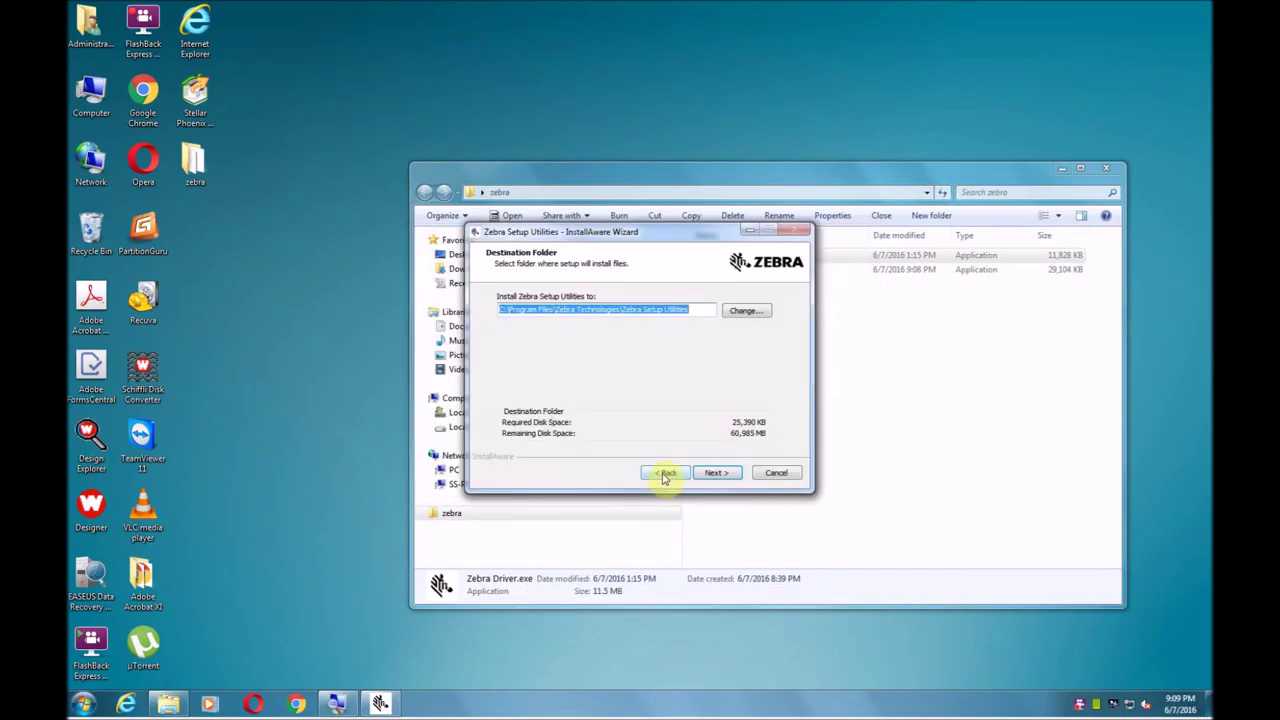
left_click(731, 477)
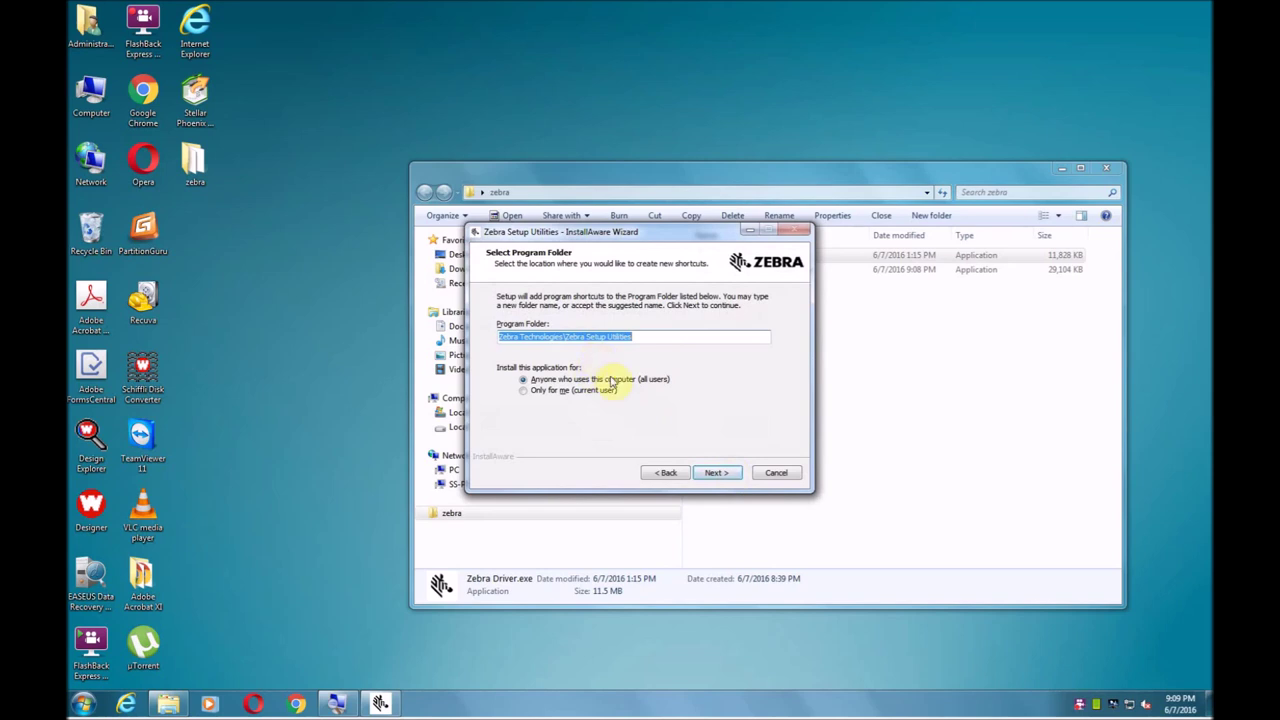
left_click(716, 473)
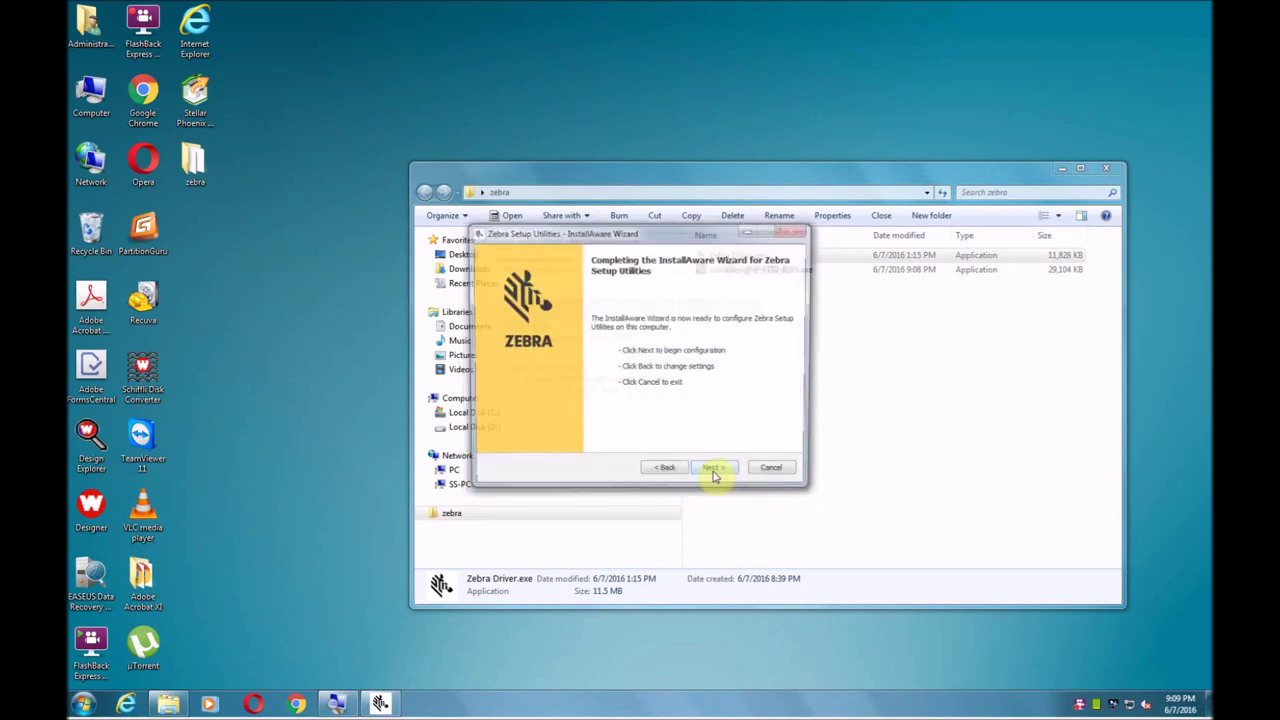
left_click(718, 472)
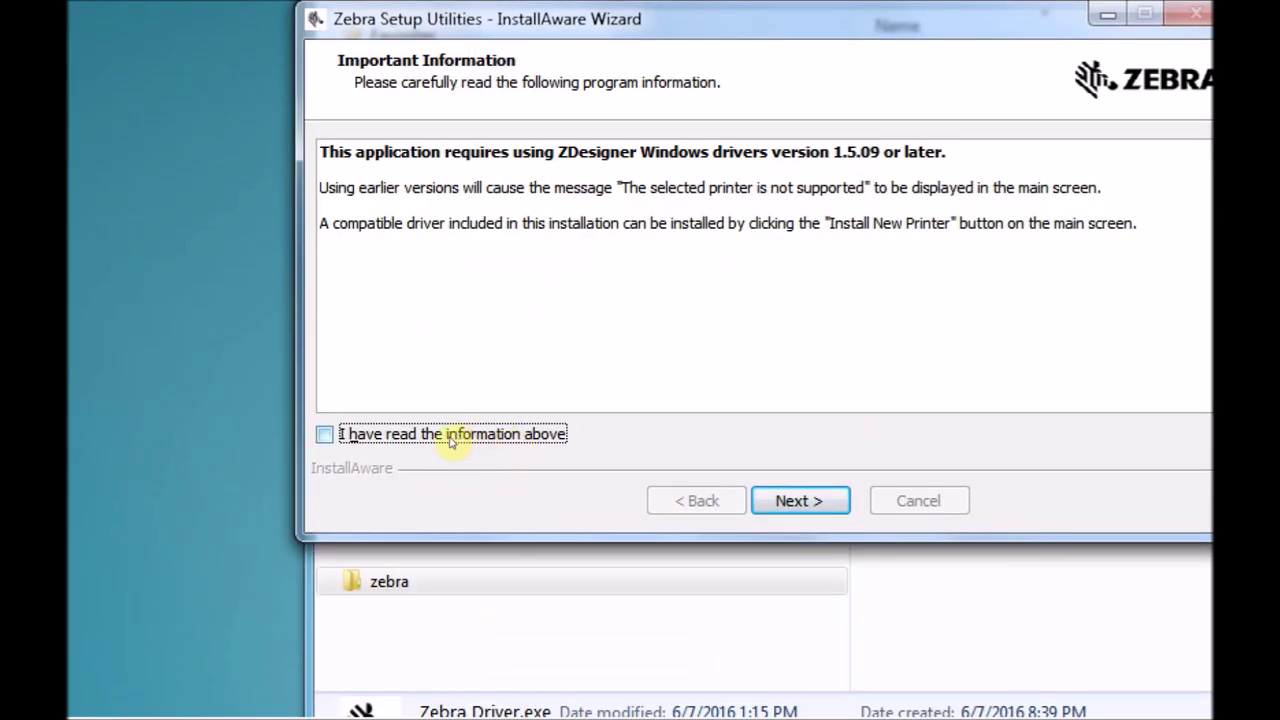
- Acknowledge the important program information and finish the installation with Run Zebra Setup Utilities now enabled
left_click(418, 438)
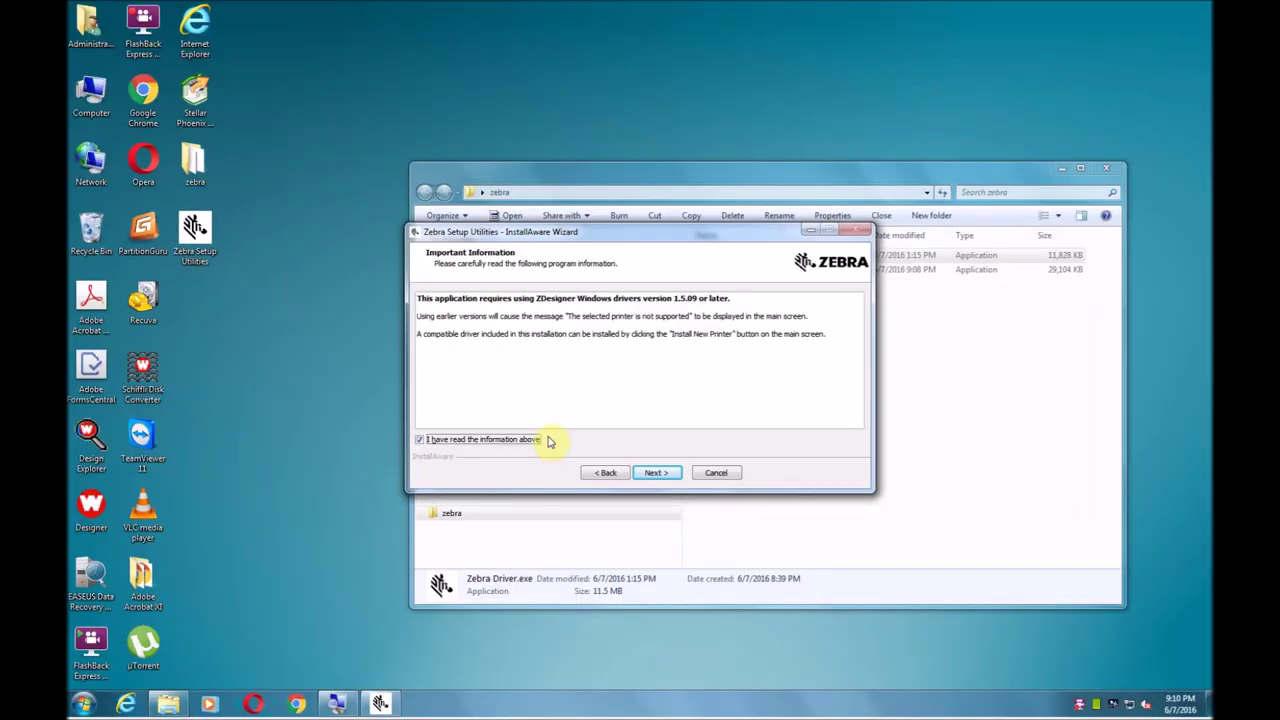
left_click(656, 474)
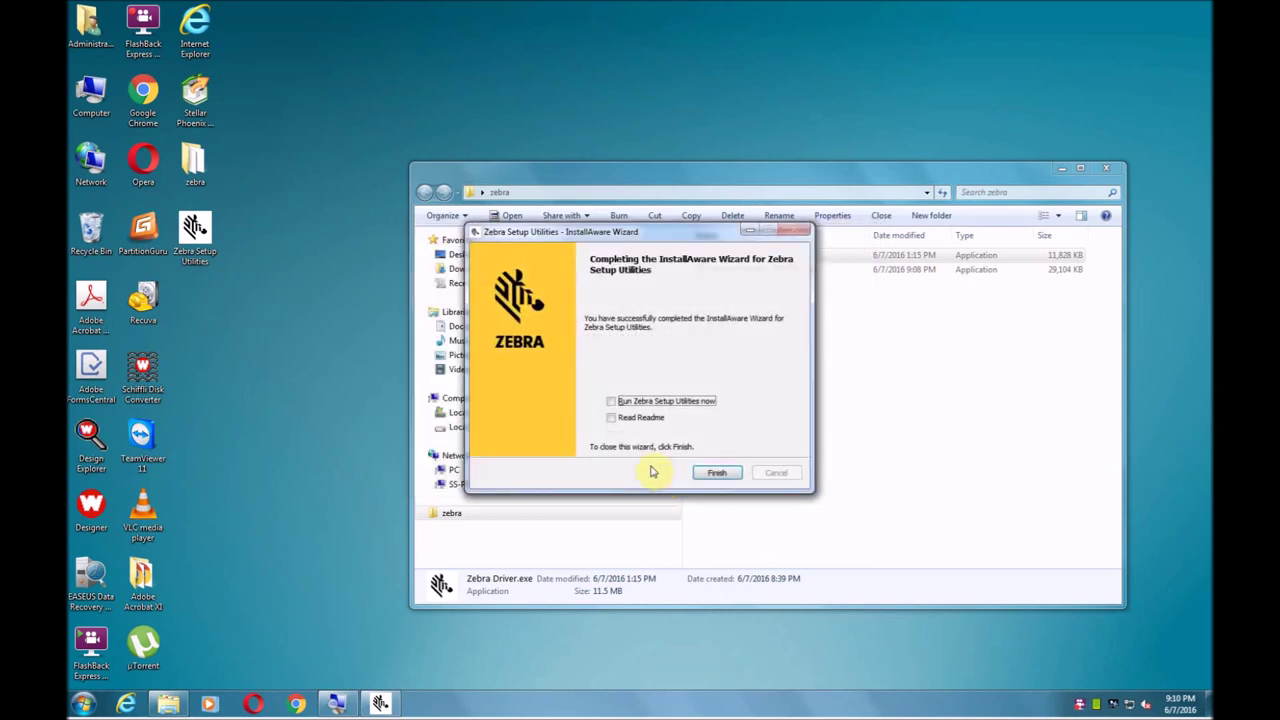
left_click(610, 402)
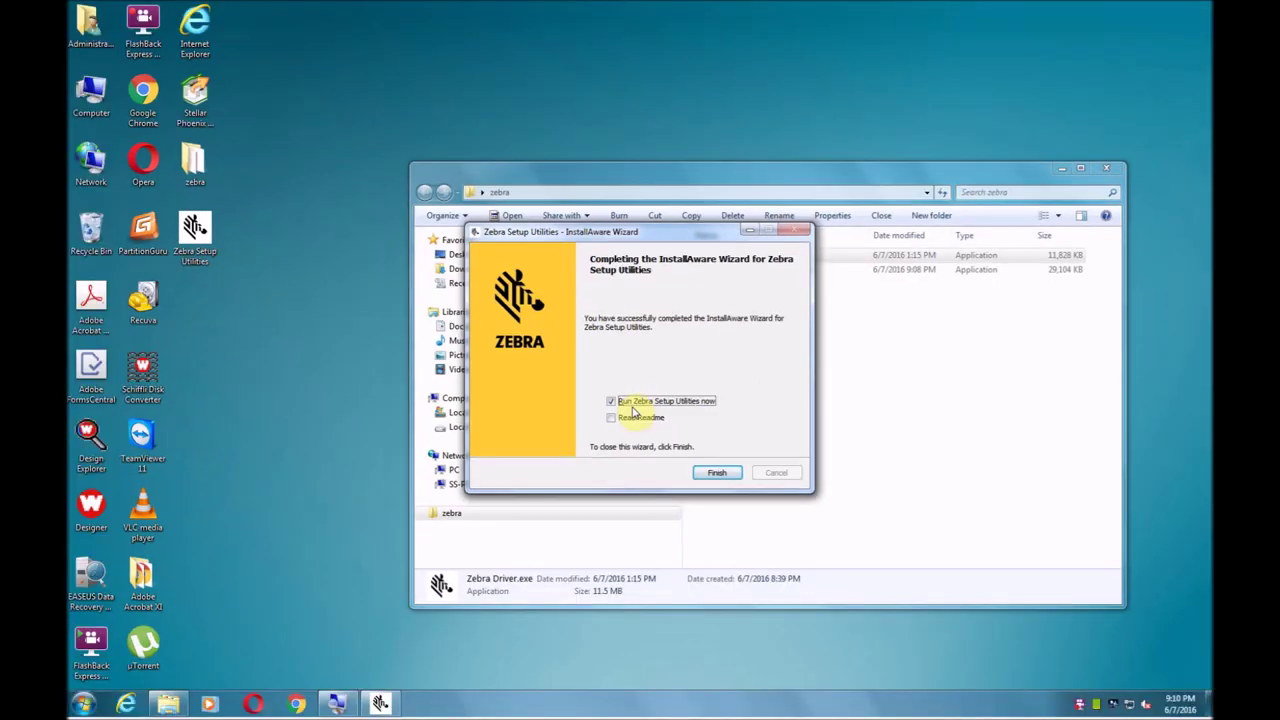
left_click(717, 472)
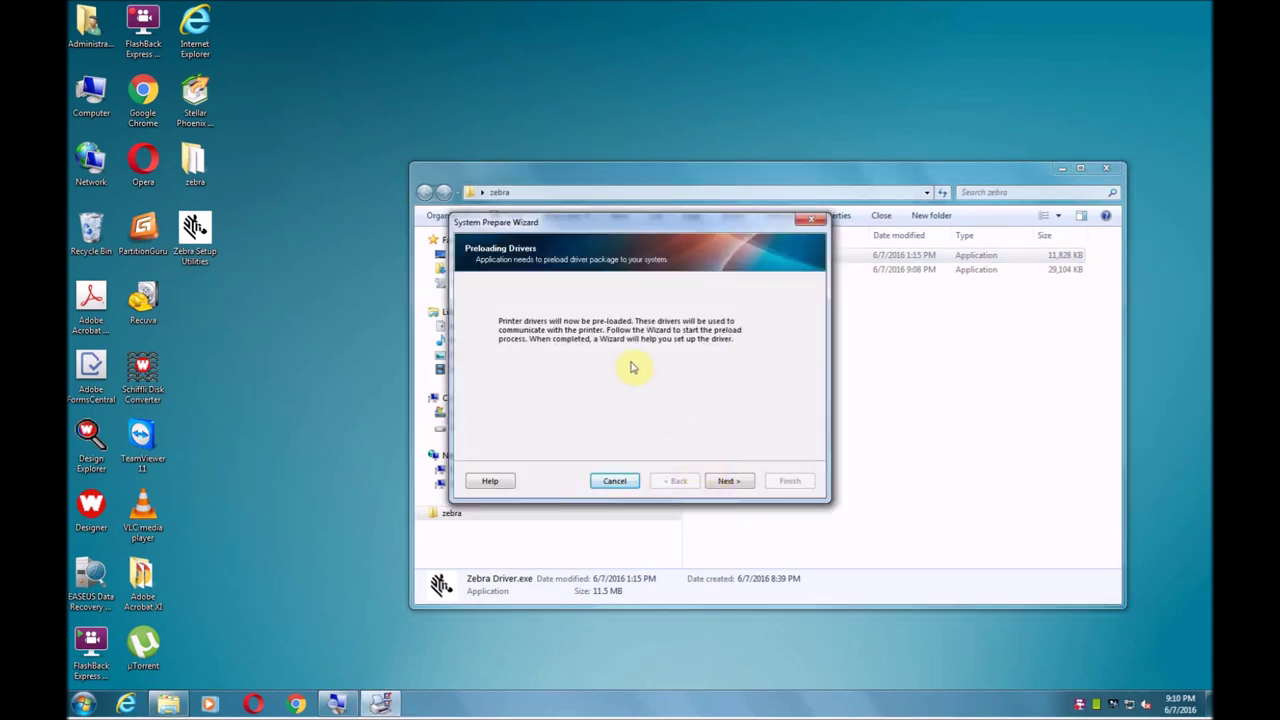
- Preload the printer drivers and finish the System Prepare Wizard with Other computer ports as the connection type
left_click(729, 481)
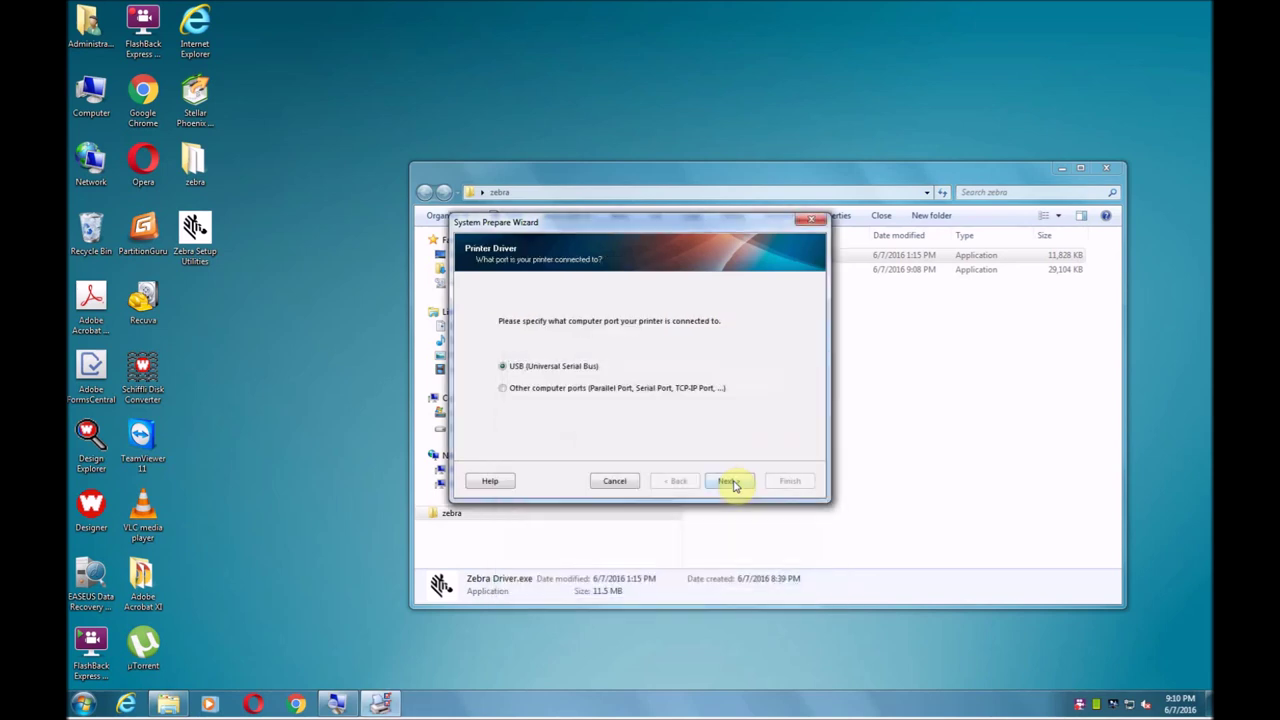
left_click(505, 390)
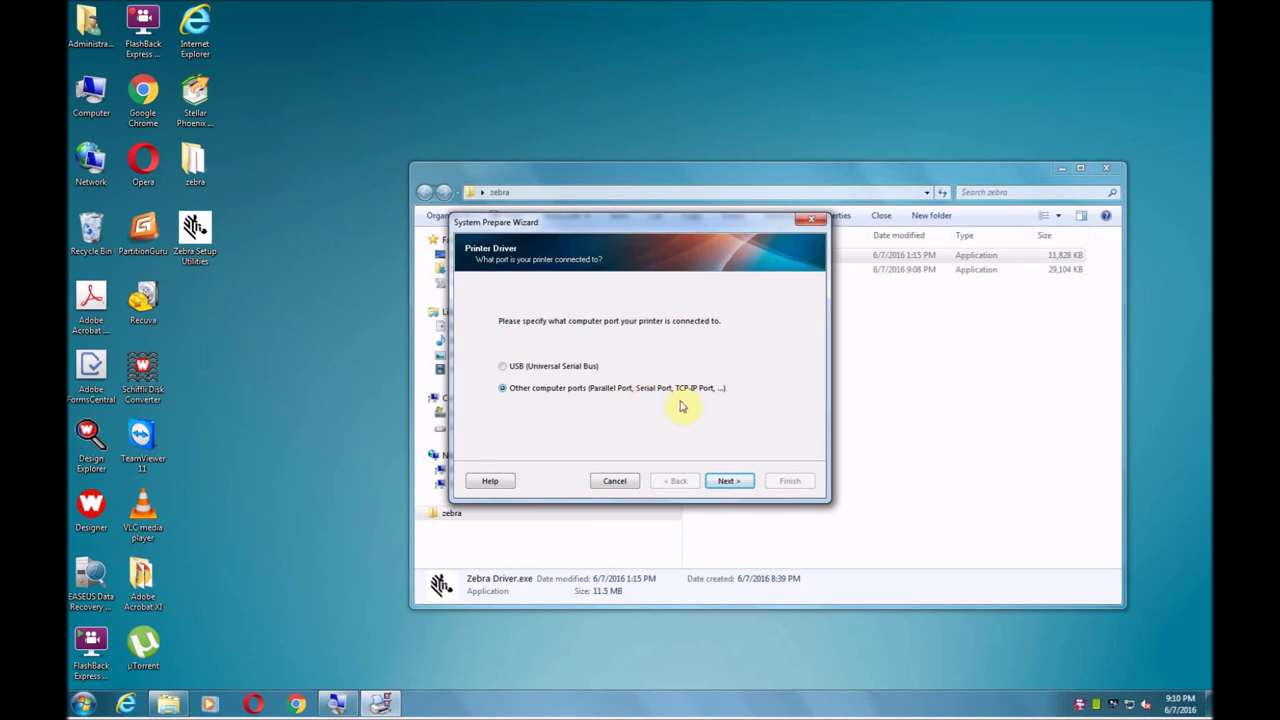
left_click(727, 482)
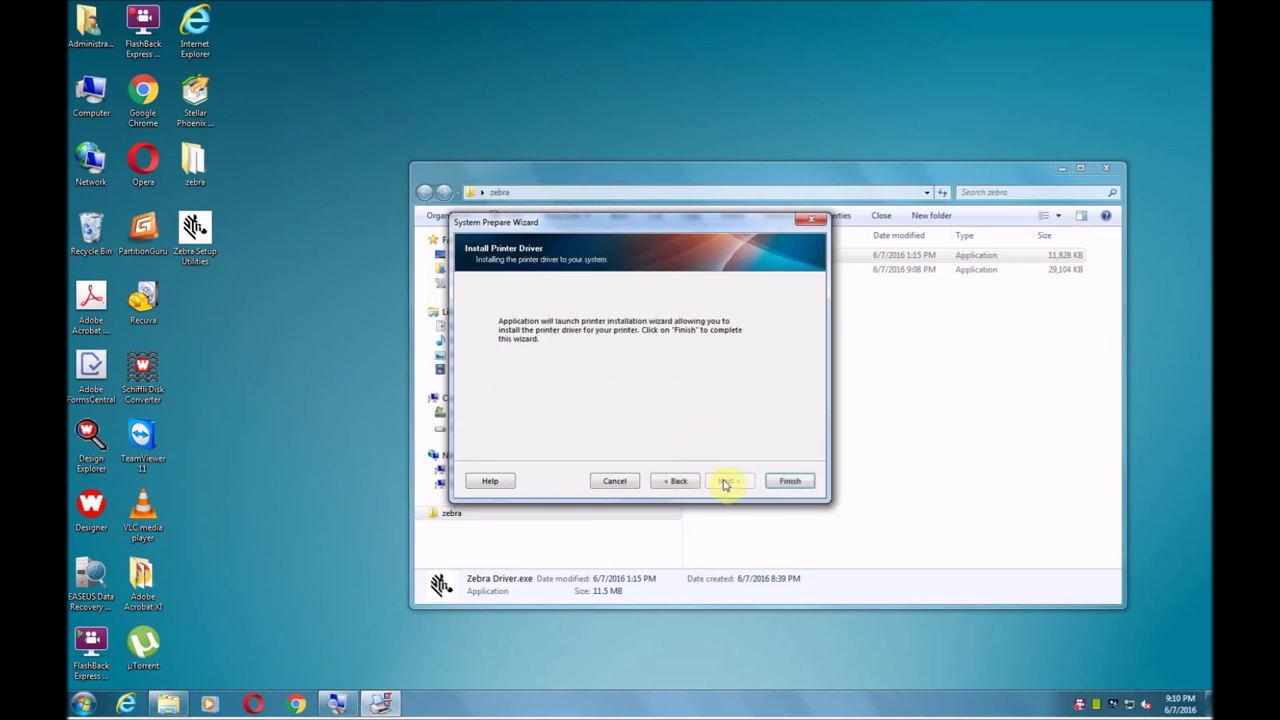
left_click(790, 481)
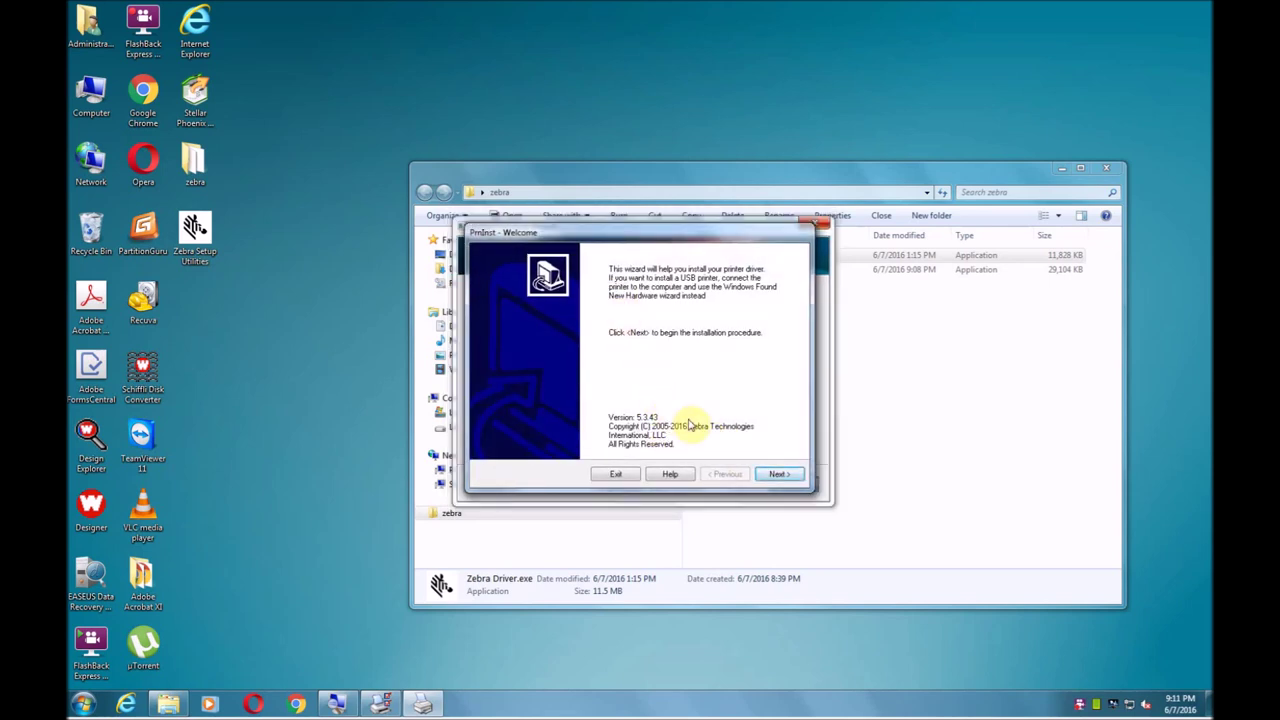
- Start a printer installation and choose the ZDesigner GC420d model
left_click(783, 476)
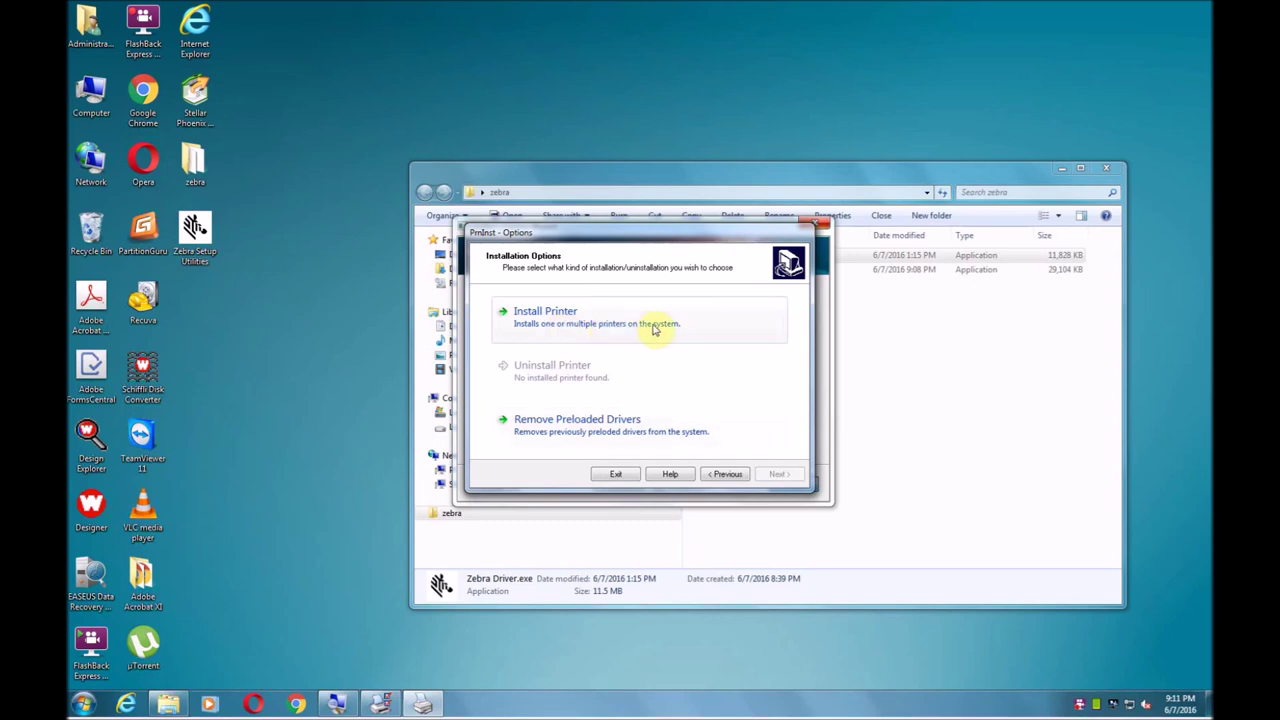
left_click(537, 315)
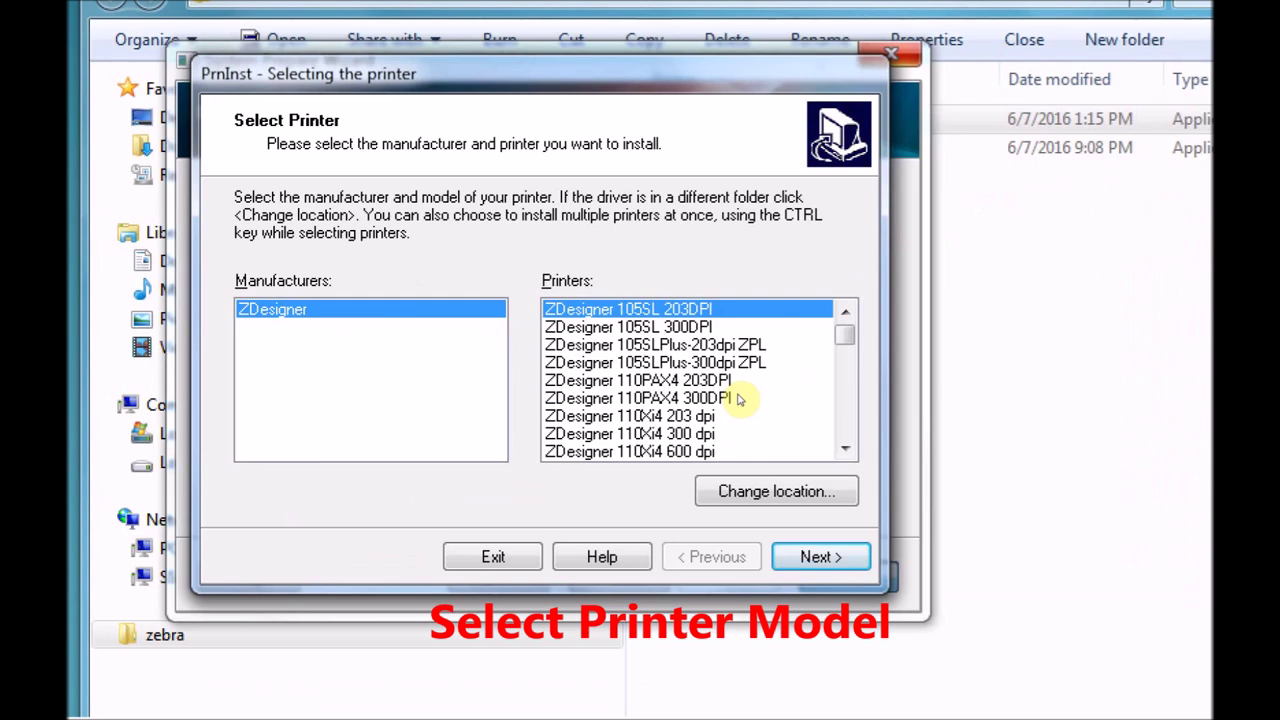
key("Down")
key("Down")
key("Down")
key("Down")
key("Down")
key("Down")
key("Down")
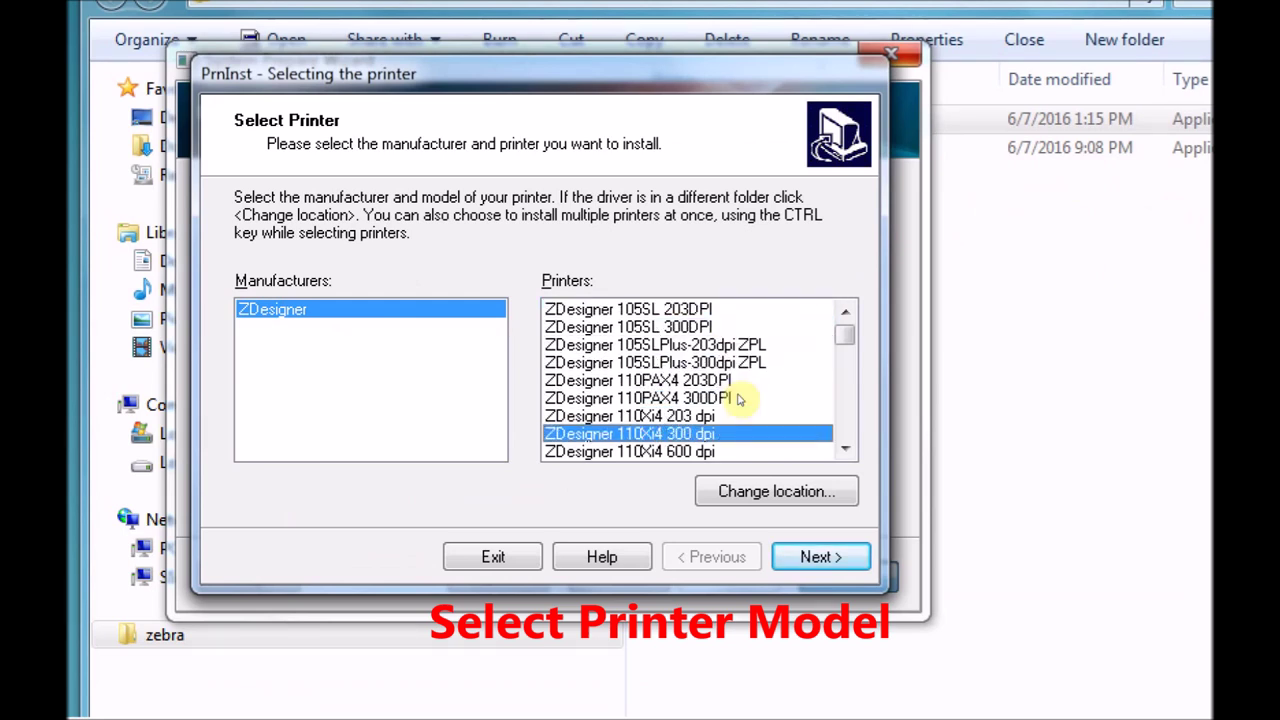
key("Down")
key("Down")
key("Down")
key("Down")
key("Down")
key("Down")
key("Down")
key("Down")
key("Down")
key("Down")
key("Down")
key("Down")
key("Down")
key("Down")
key("Down")
key("Down")
key("Down")
key("Down")
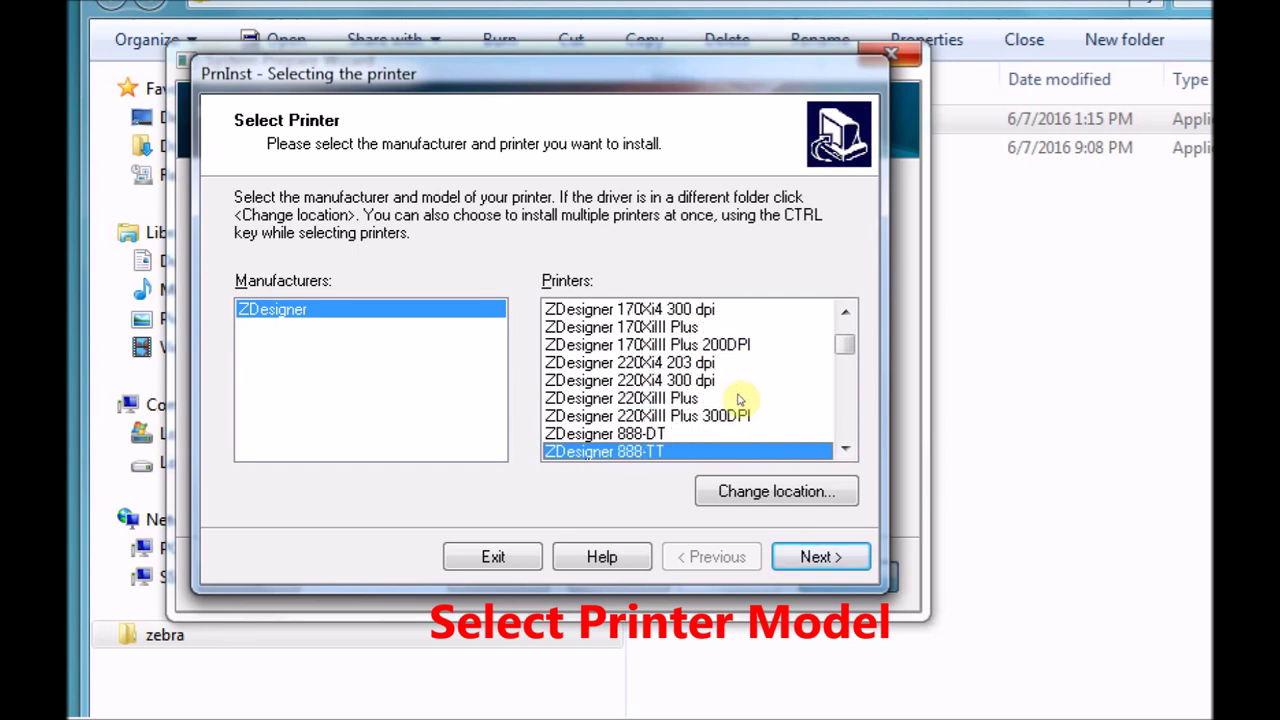
key("Down")
key("Down")
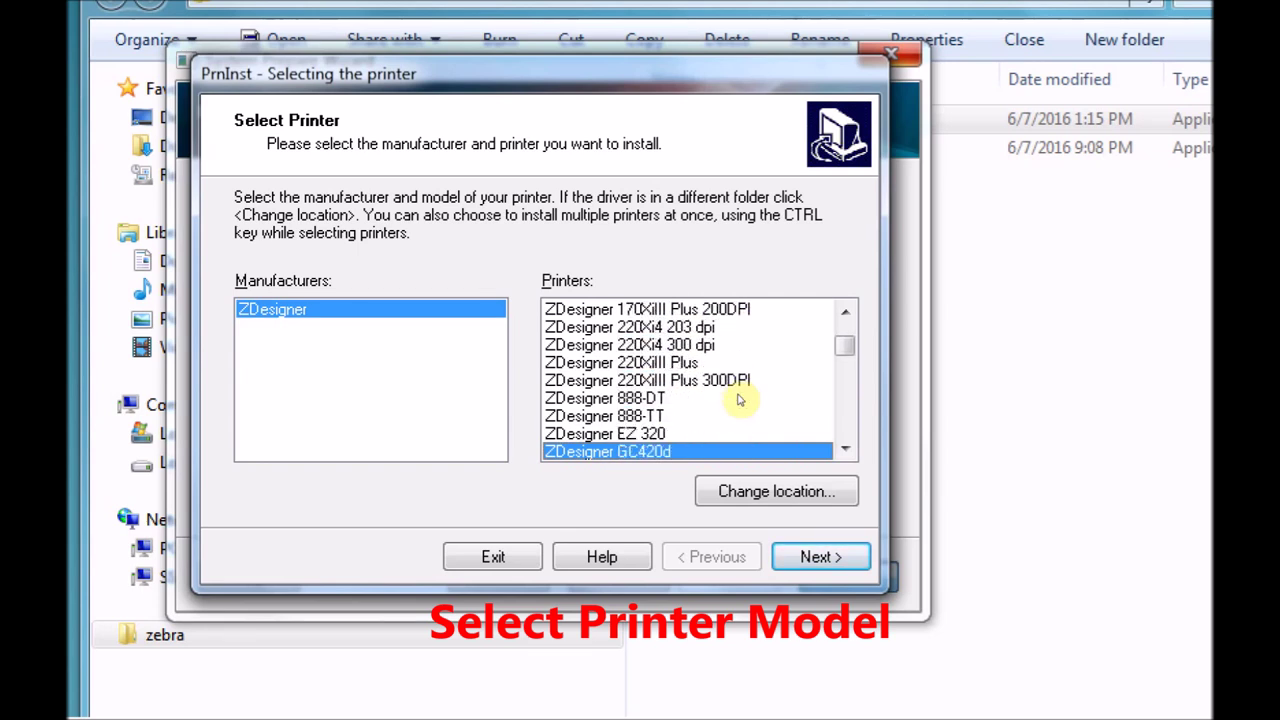
key("Down")
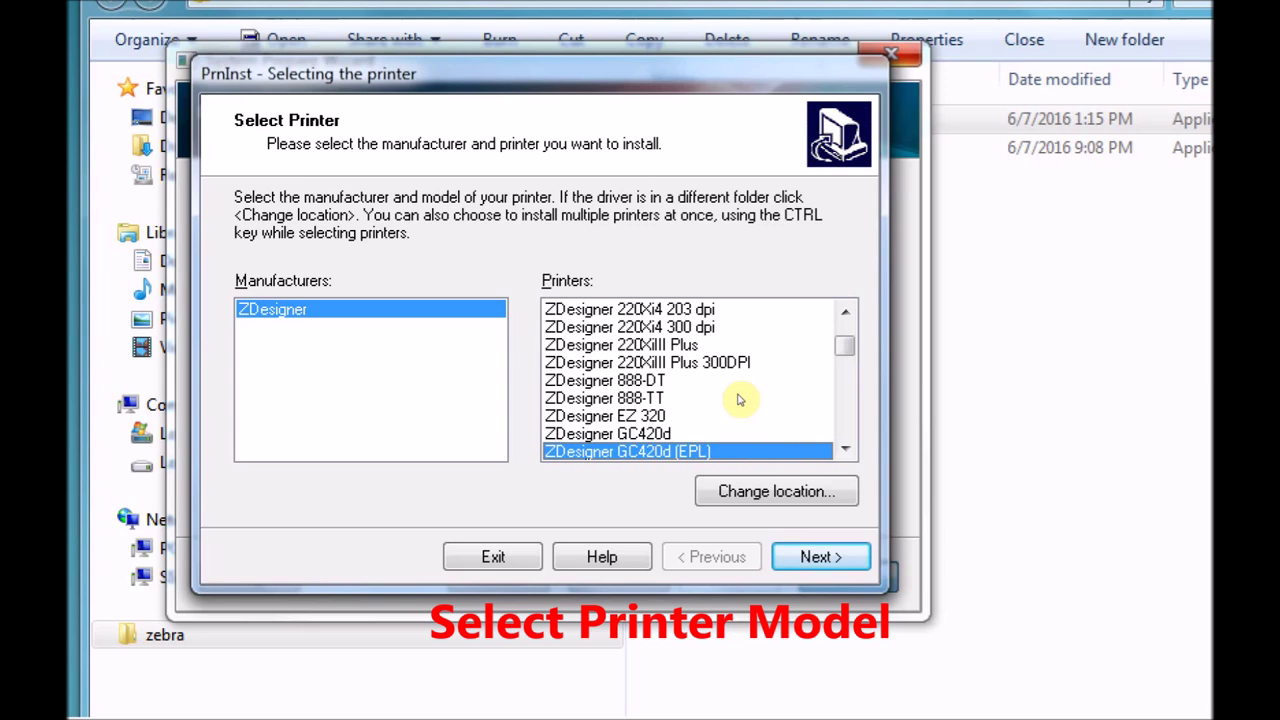
key("Up")
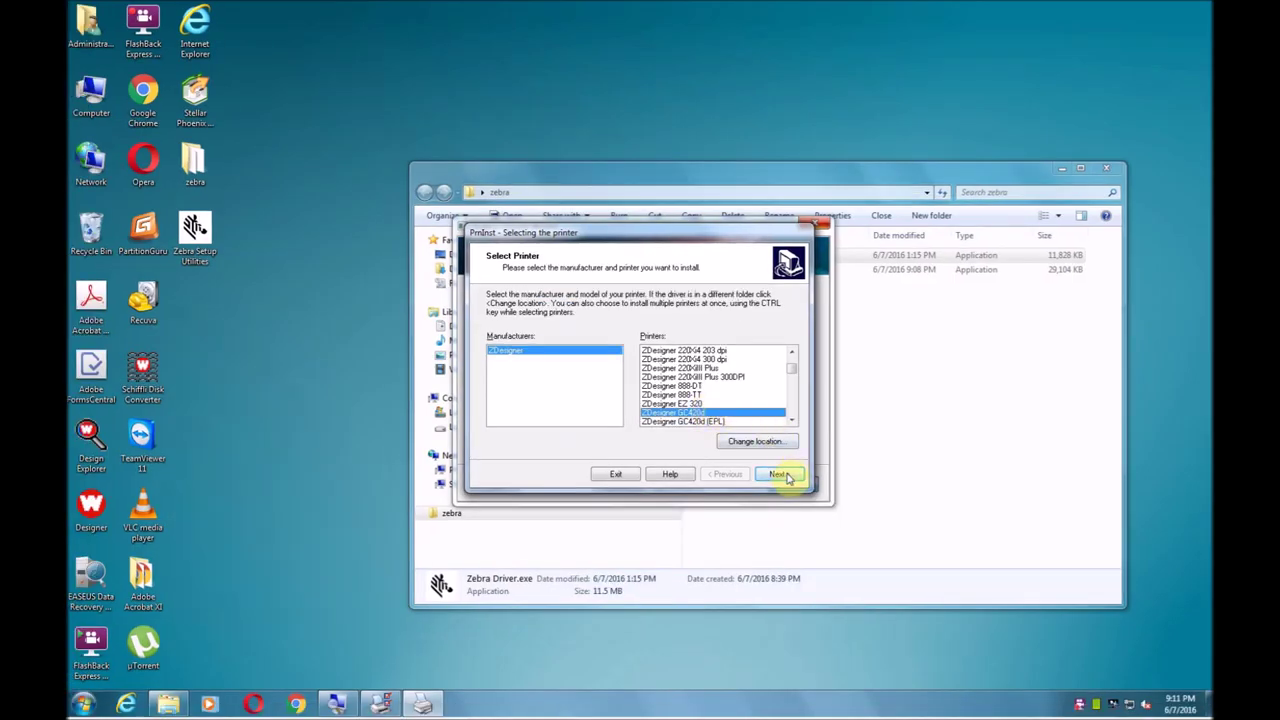
left_click(785, 476)
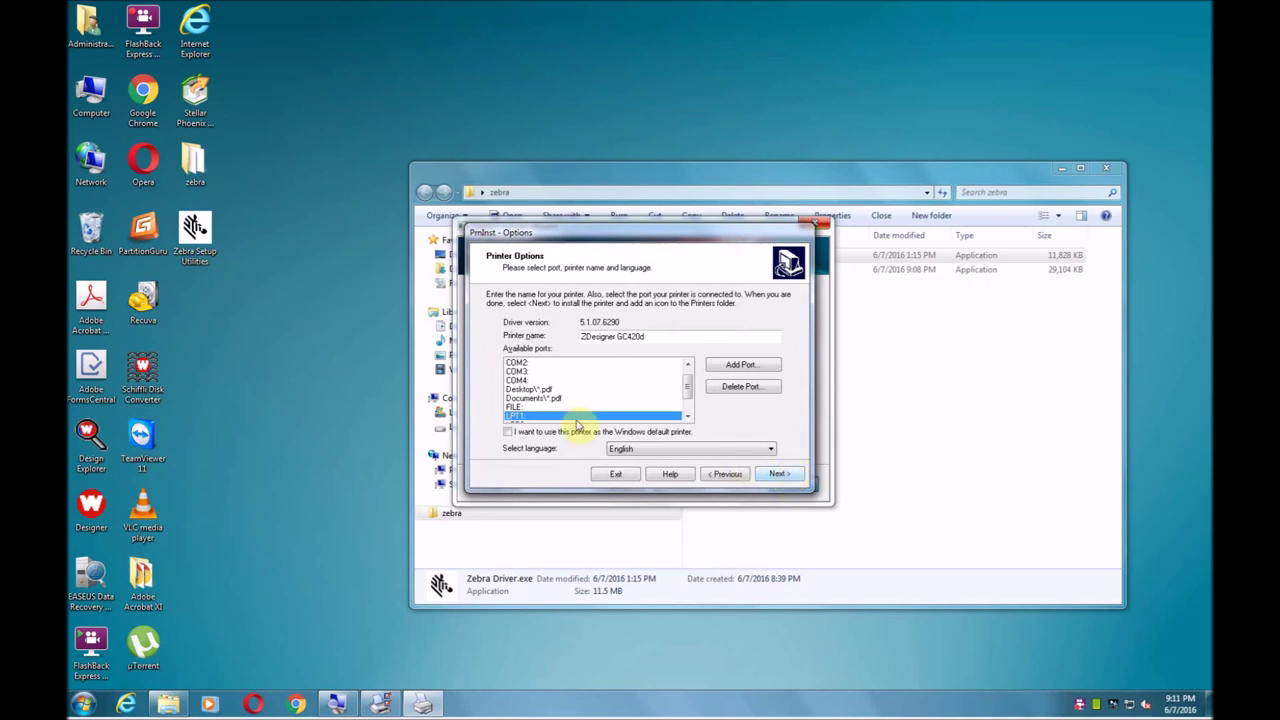
- Install the printer on port LPT1: with its suggested name and English as the language
left_click(516, 418)
scroll(687, 385, "up", 1)
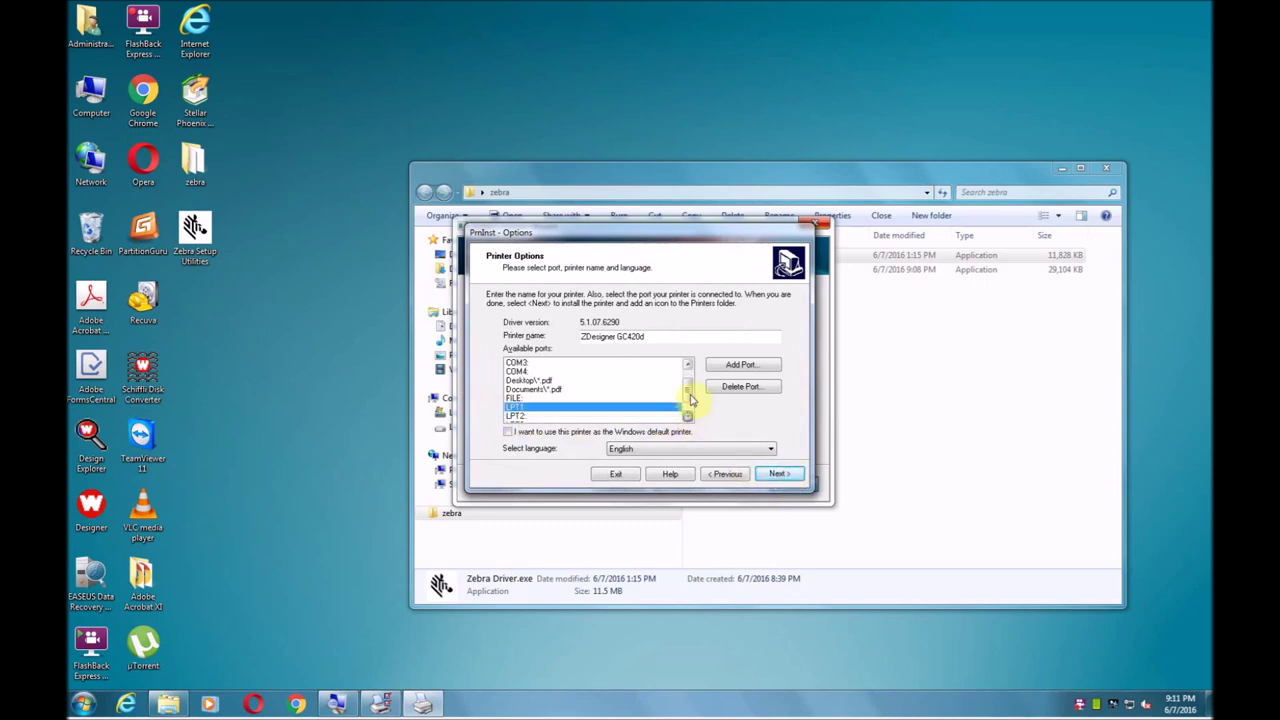
scroll(688, 392, "down", 1)
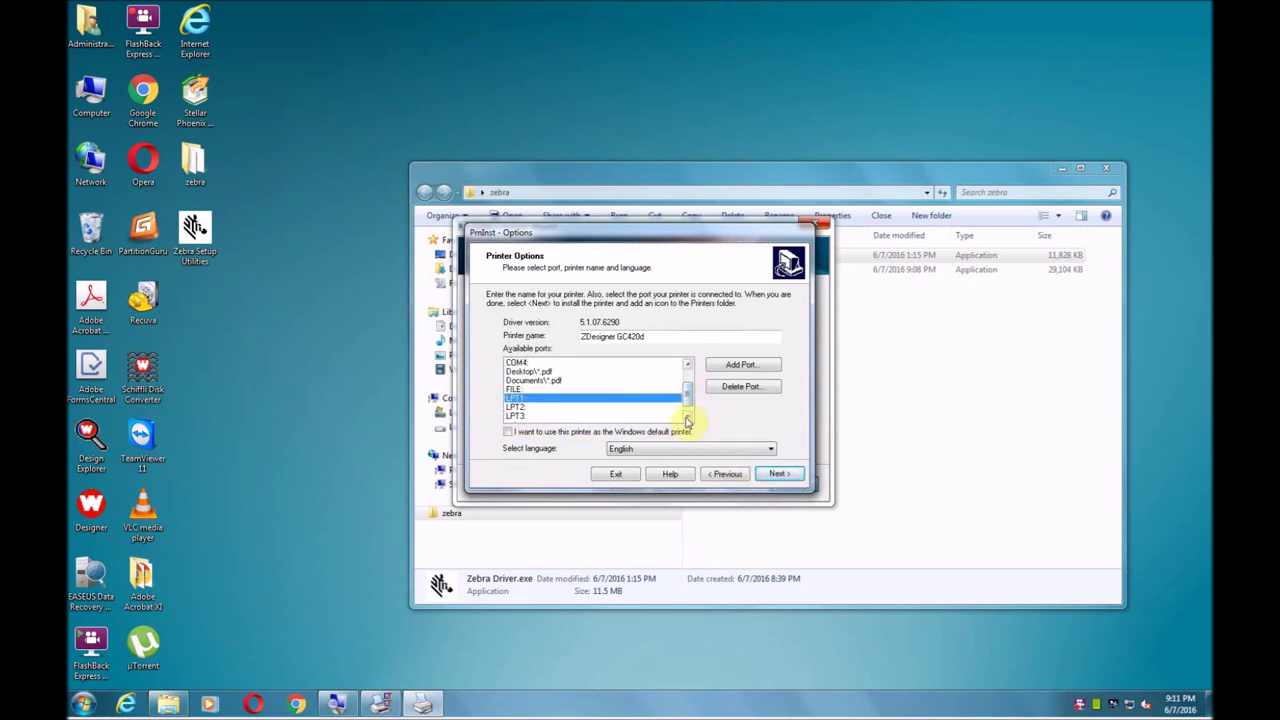
left_click(785, 476)
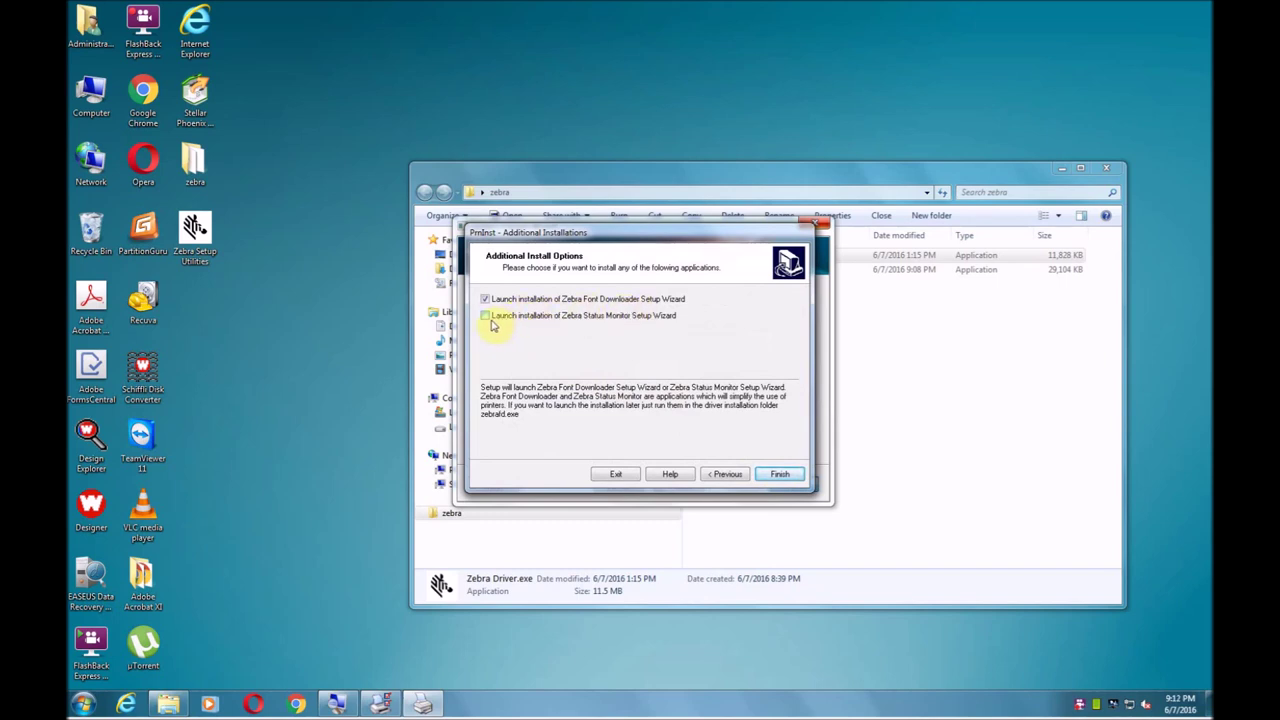
- Launch only the Zebra Font Downloader setup and install it with the default folders and a desktop icon
left_click(783, 475)
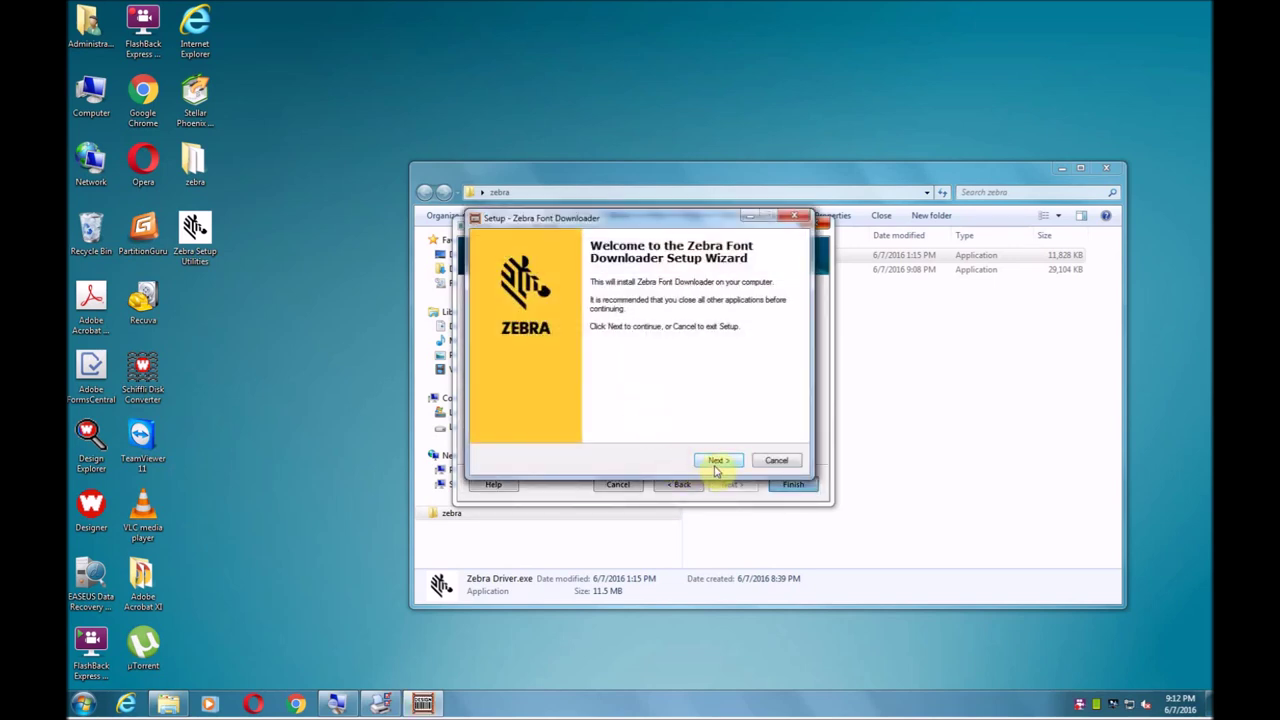
left_click(717, 465)
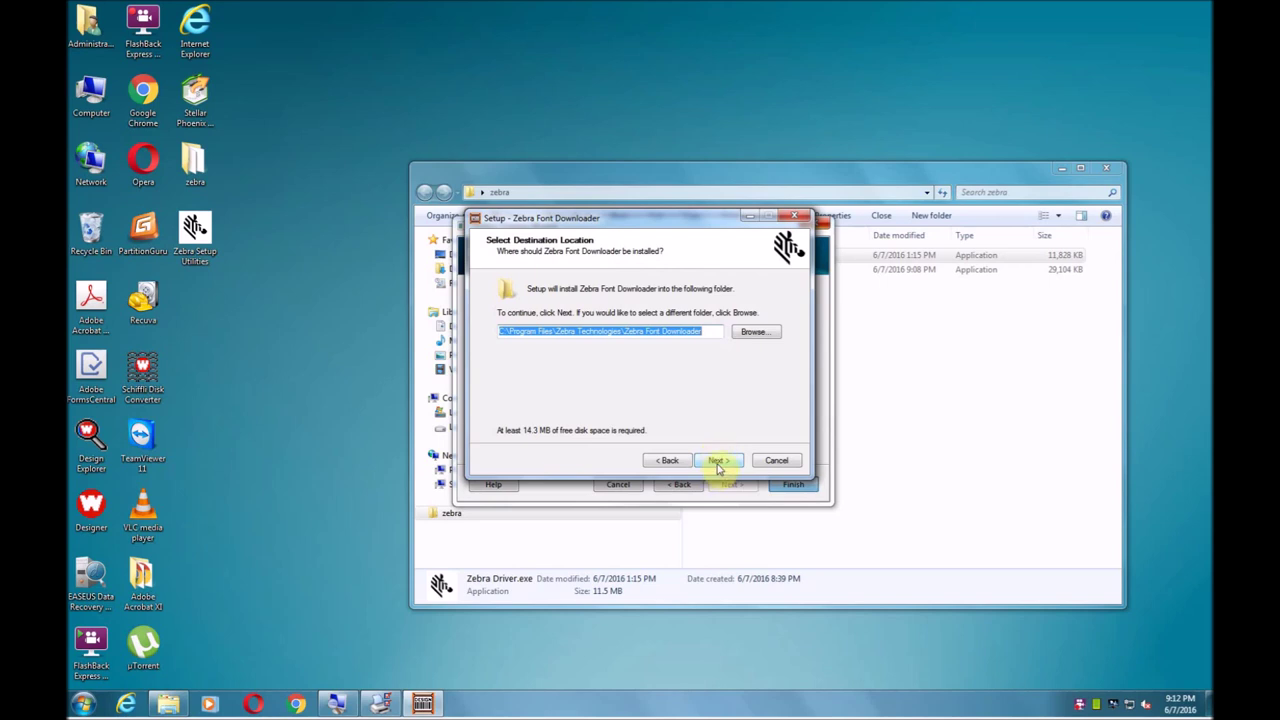
left_click(726, 465)
left_click(726, 465)
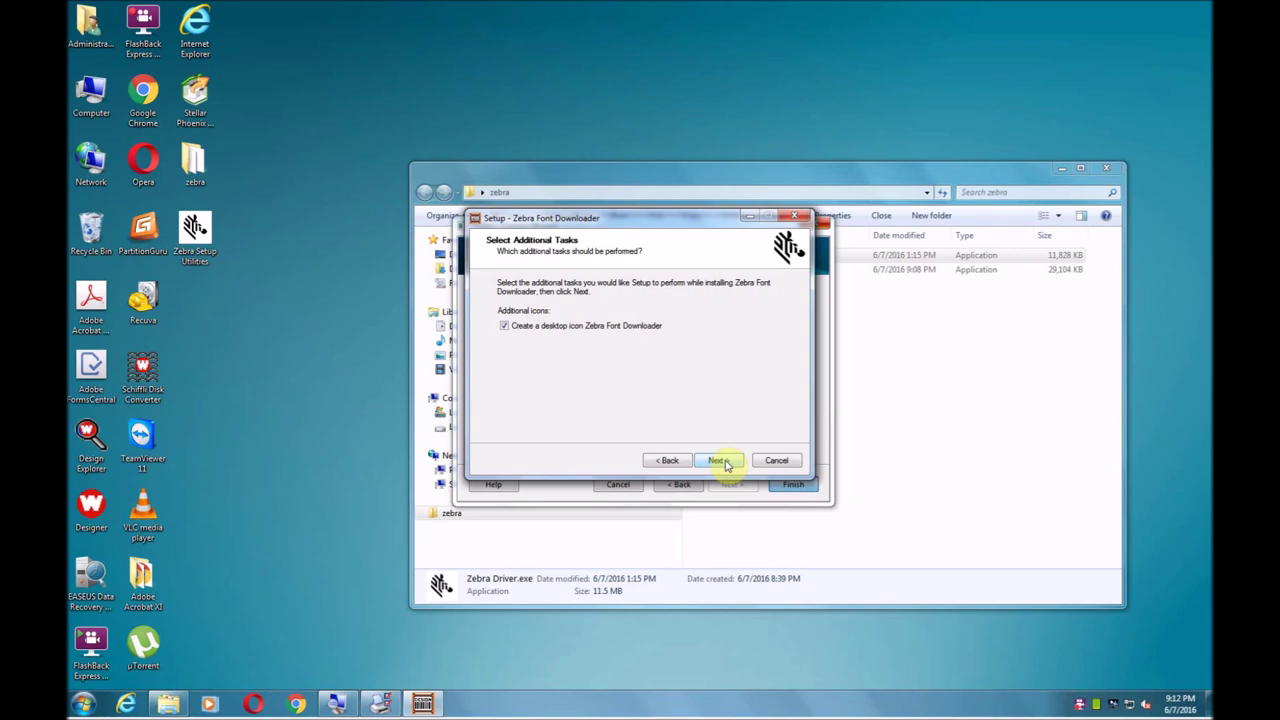
left_click(726, 465)
left_click(726, 465)
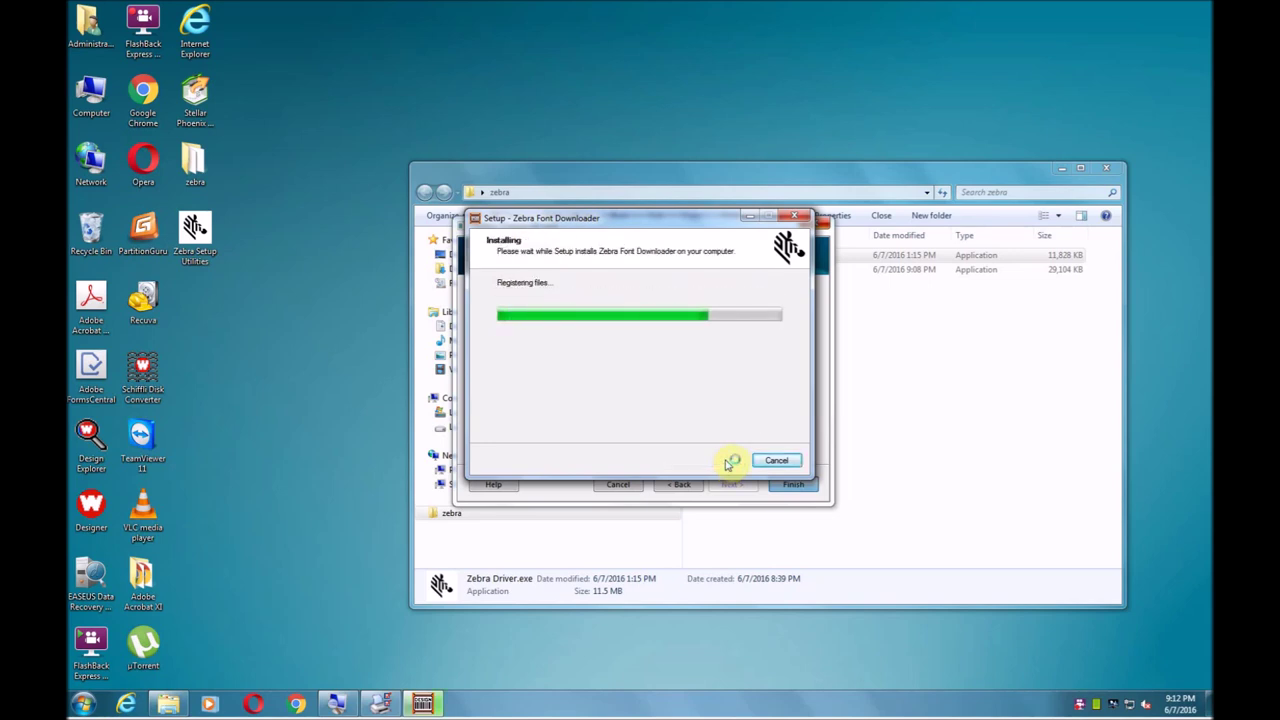
left_click(720, 461)
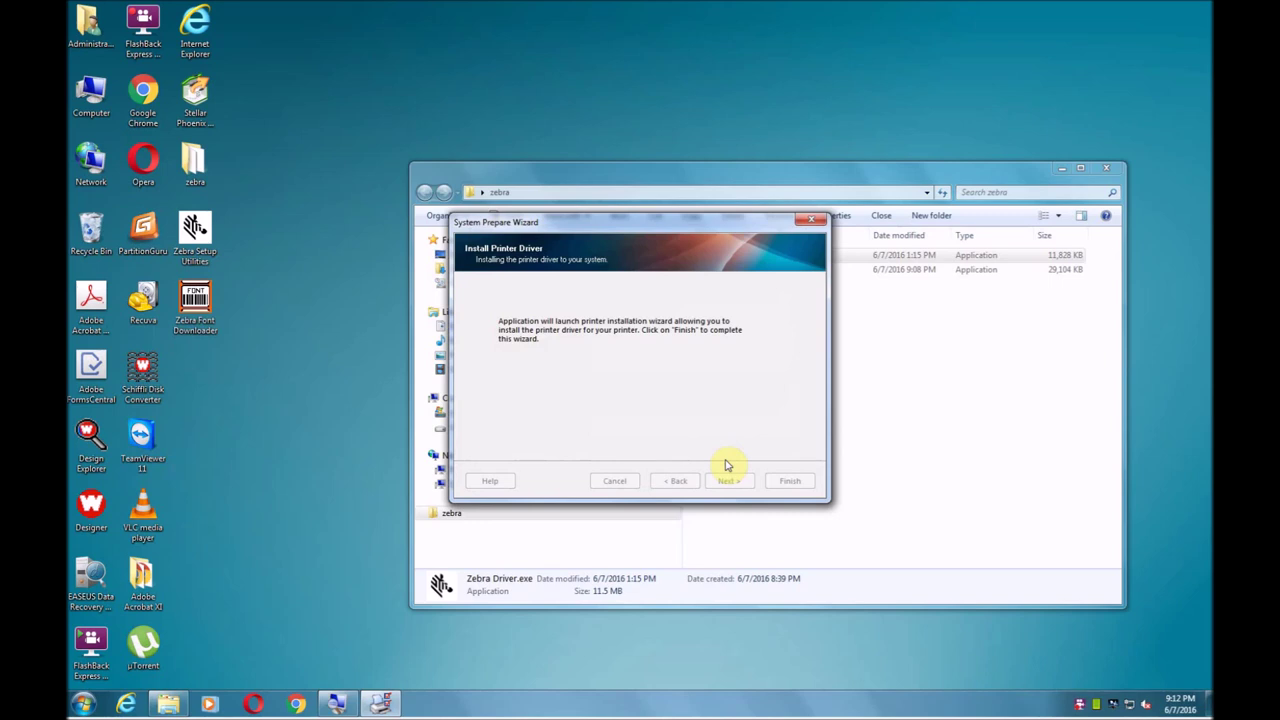
- Close Zebra Setup Utilities and return to the zebra folder
key("Return")
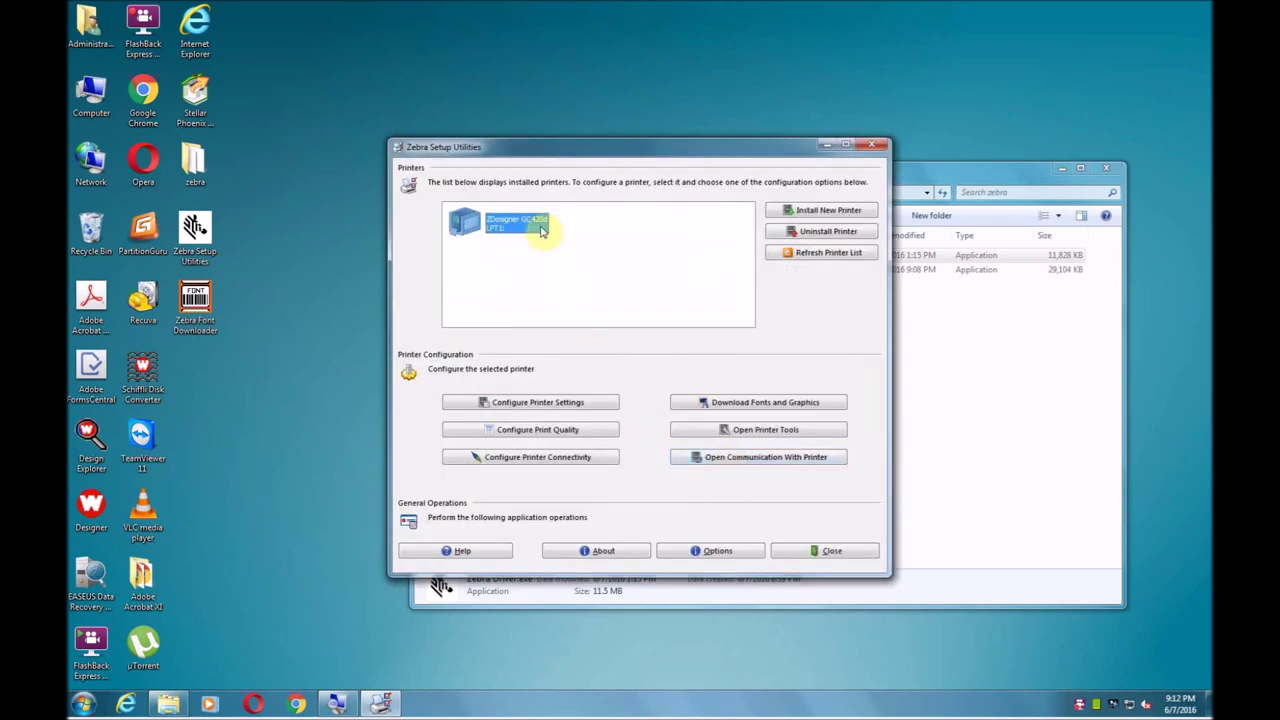
left_click(838, 561)
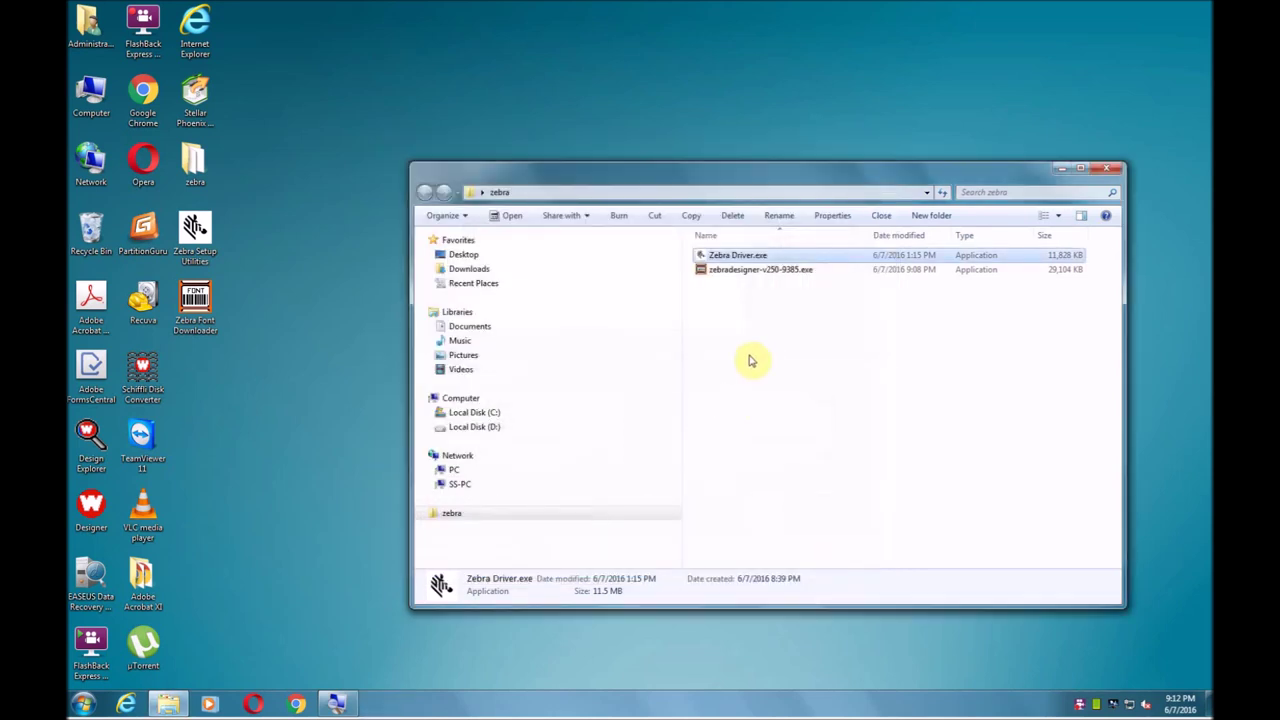
- Run the zebradesigner-v250-9385.exe installer in English and accept its license agreement
left_click(780, 270)
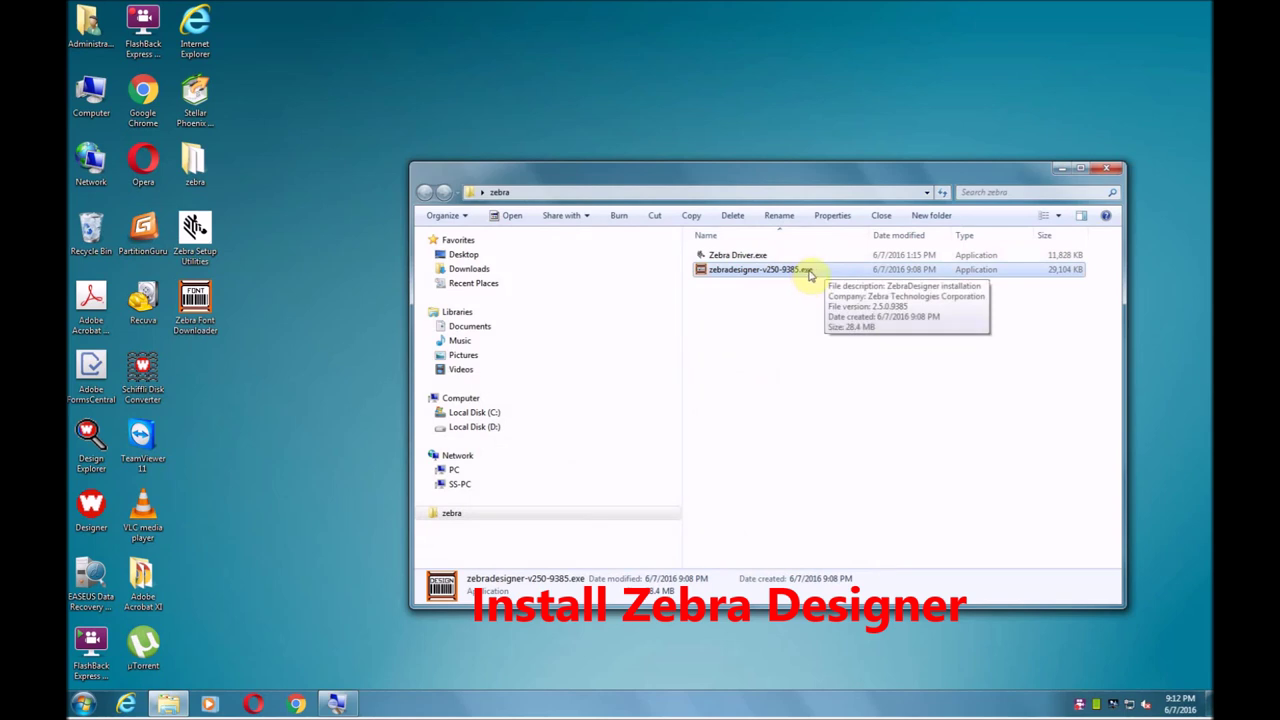
double_click(810, 272)
left_click(677, 365)
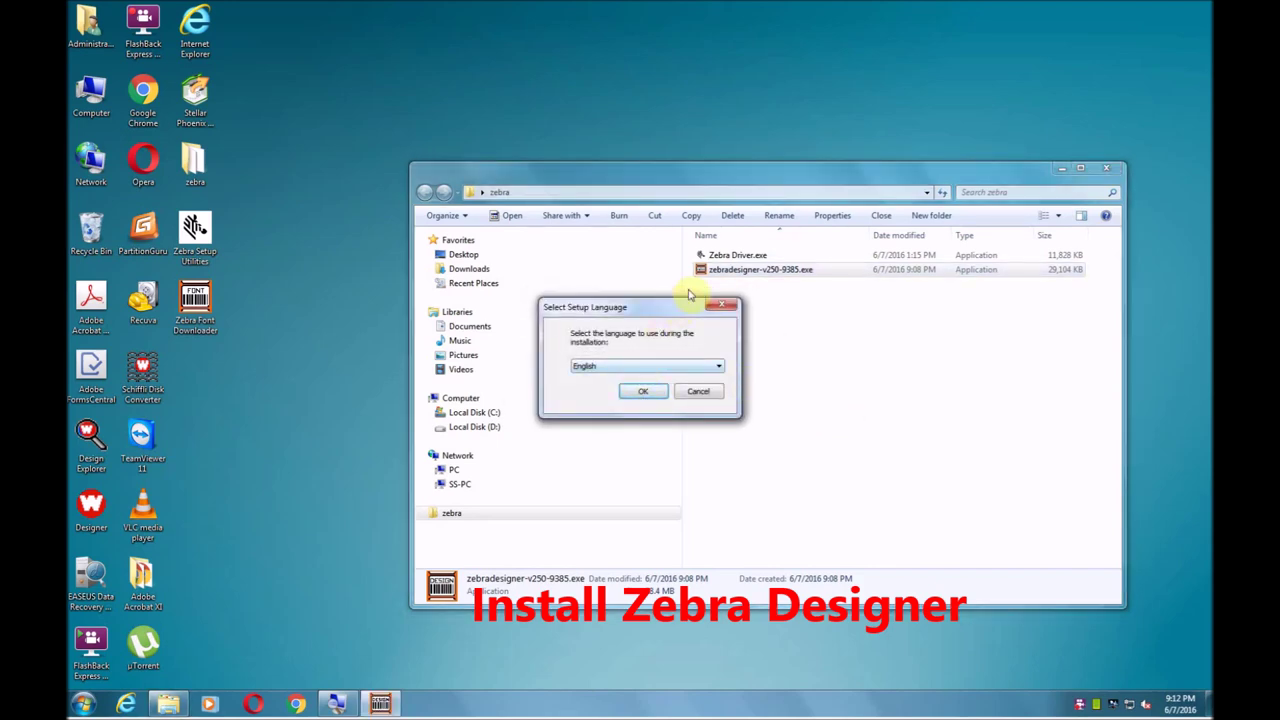
left_click(645, 391)
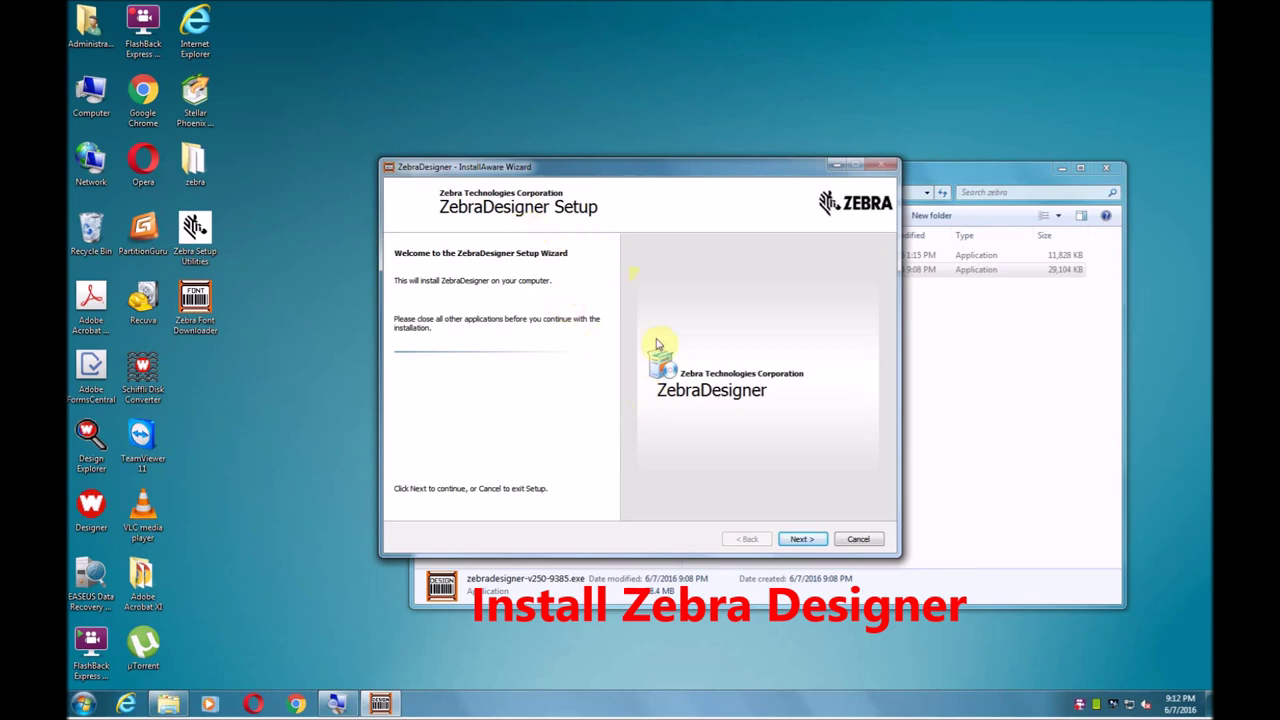
left_click(803, 539)
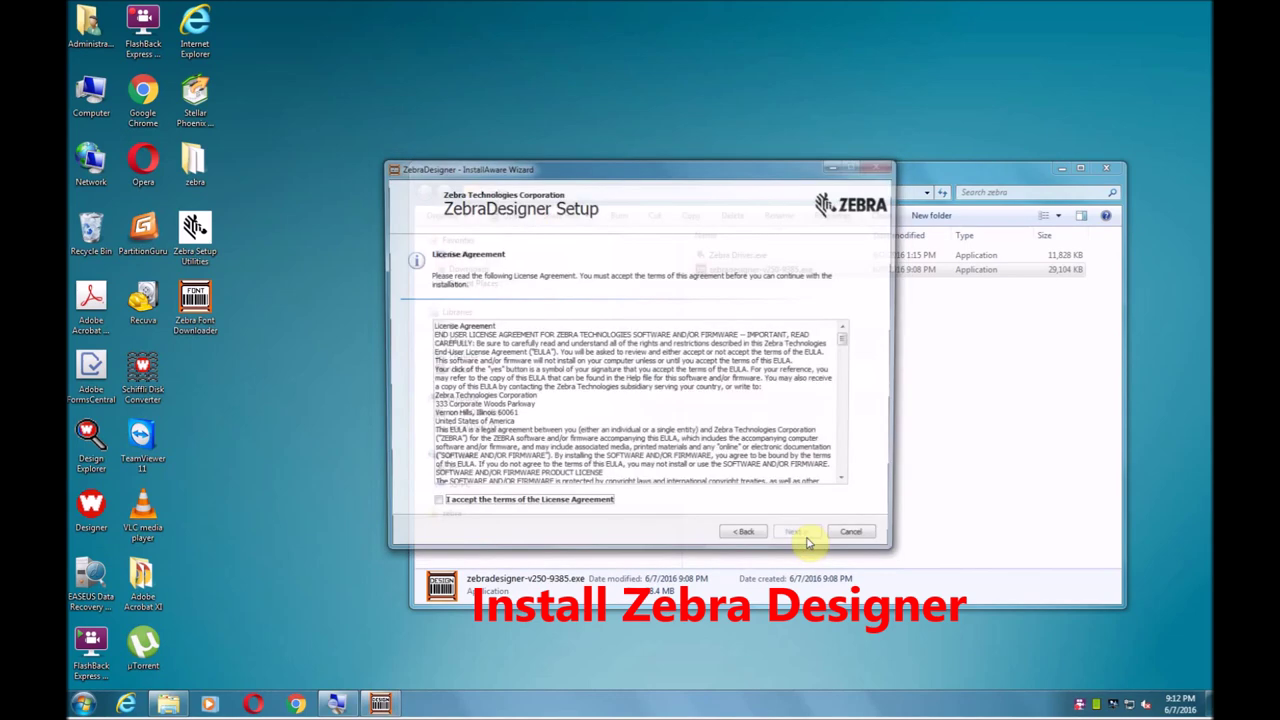
left_click(448, 506)
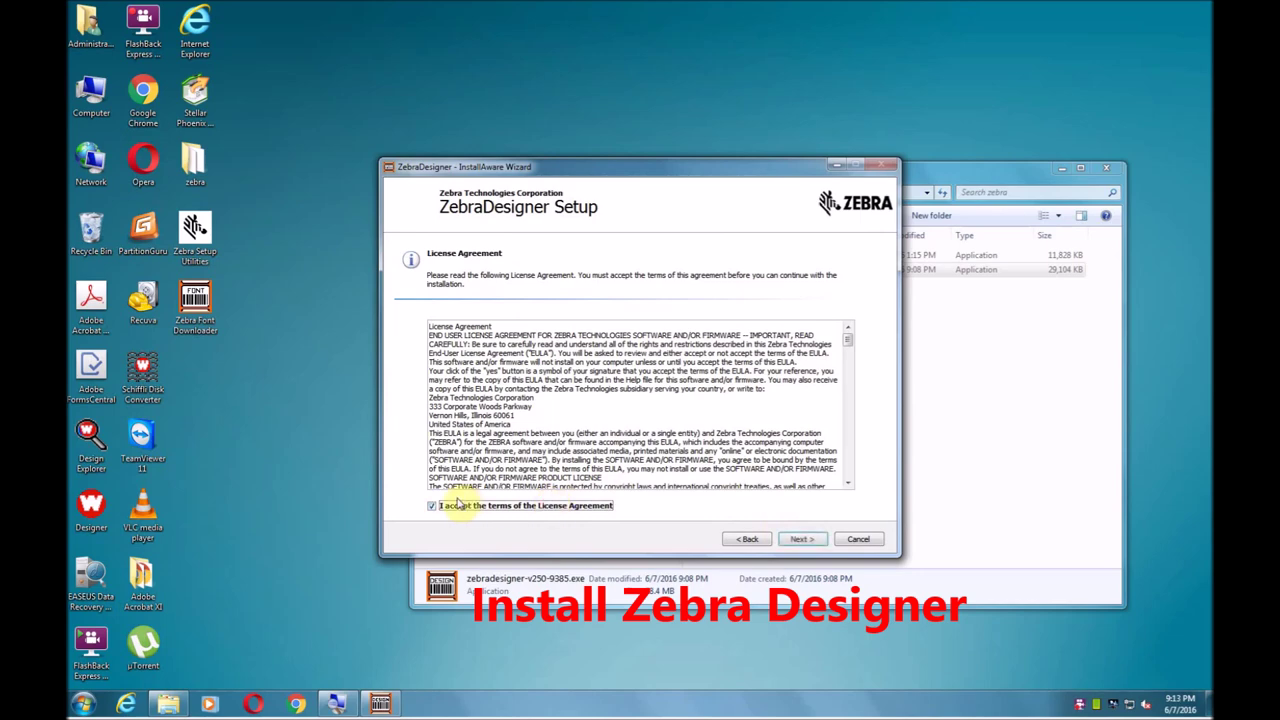
left_click(805, 539)
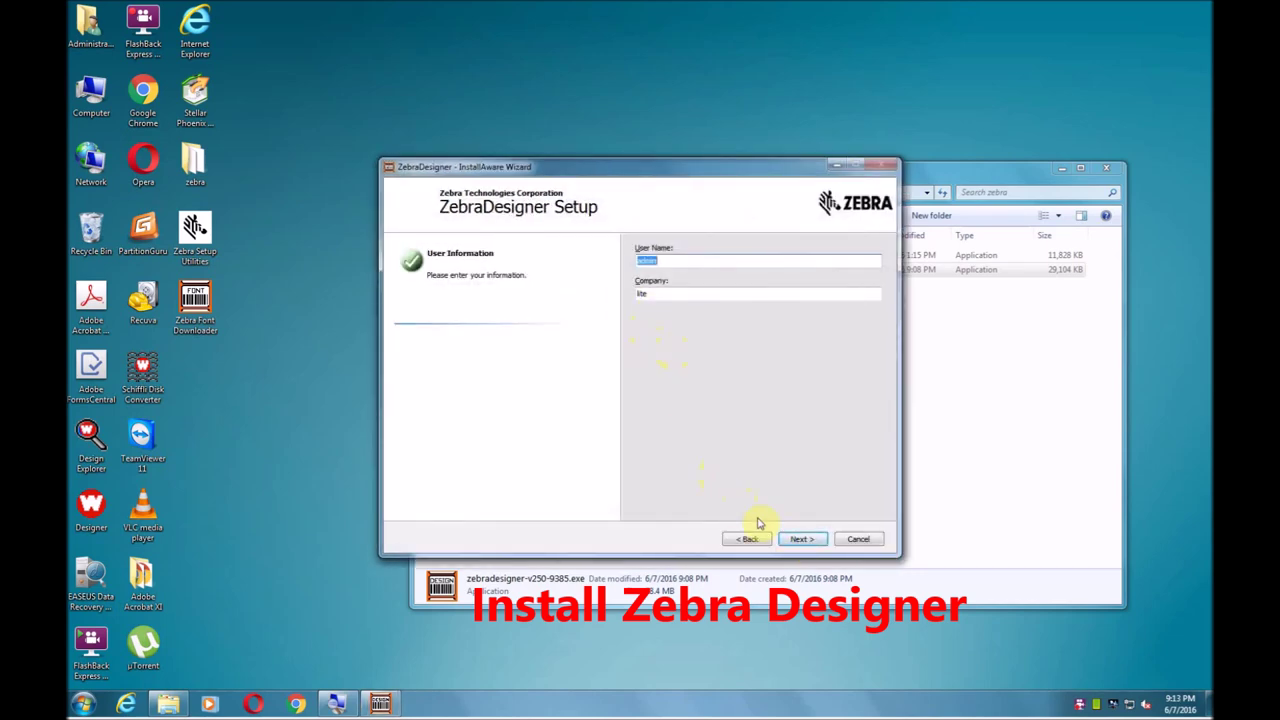
- Install ZebraDesigner with the default user information and folders, shortcuts for all users, and desktop and Quick Launch icons
left_click(800, 540)
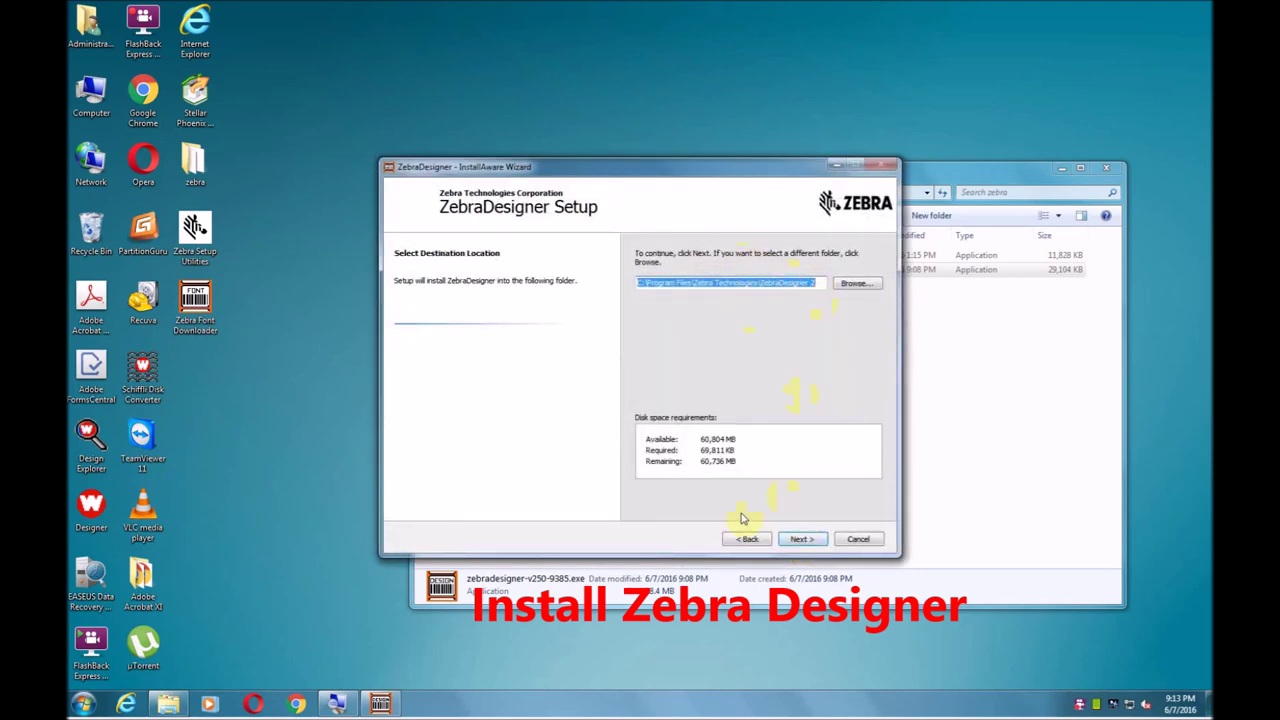
left_click(811, 541)
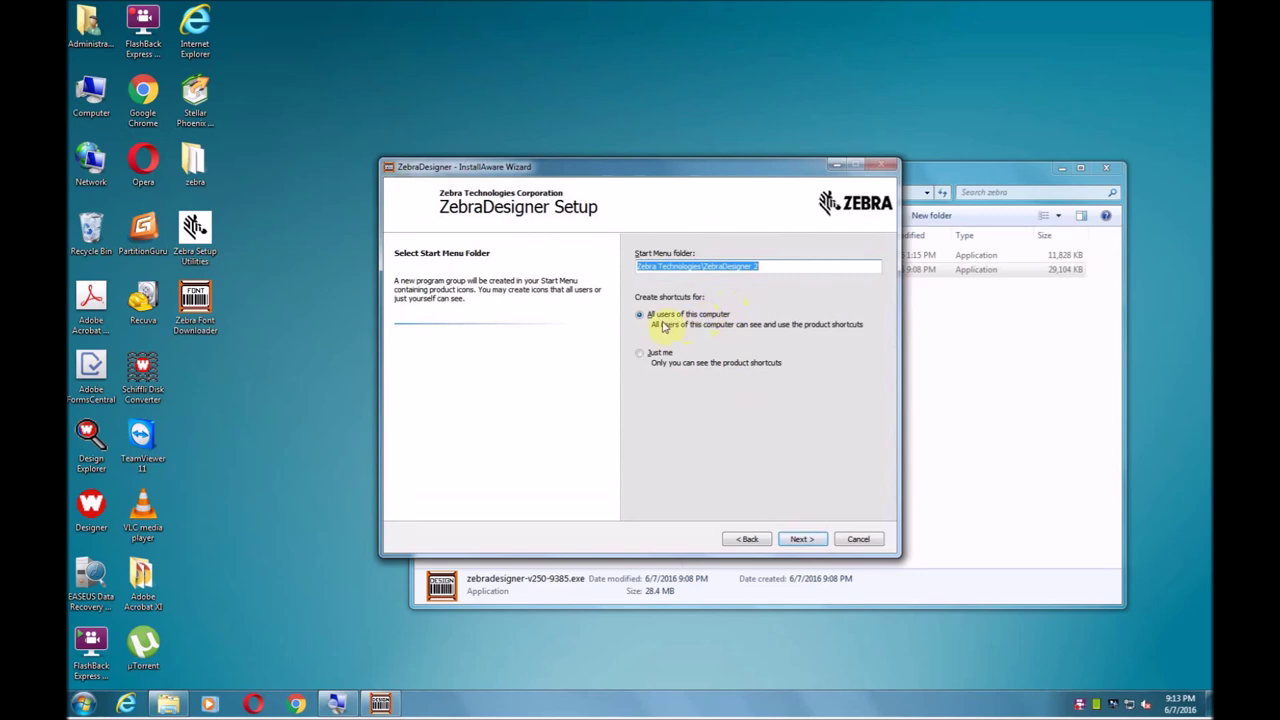
left_click(802, 538)
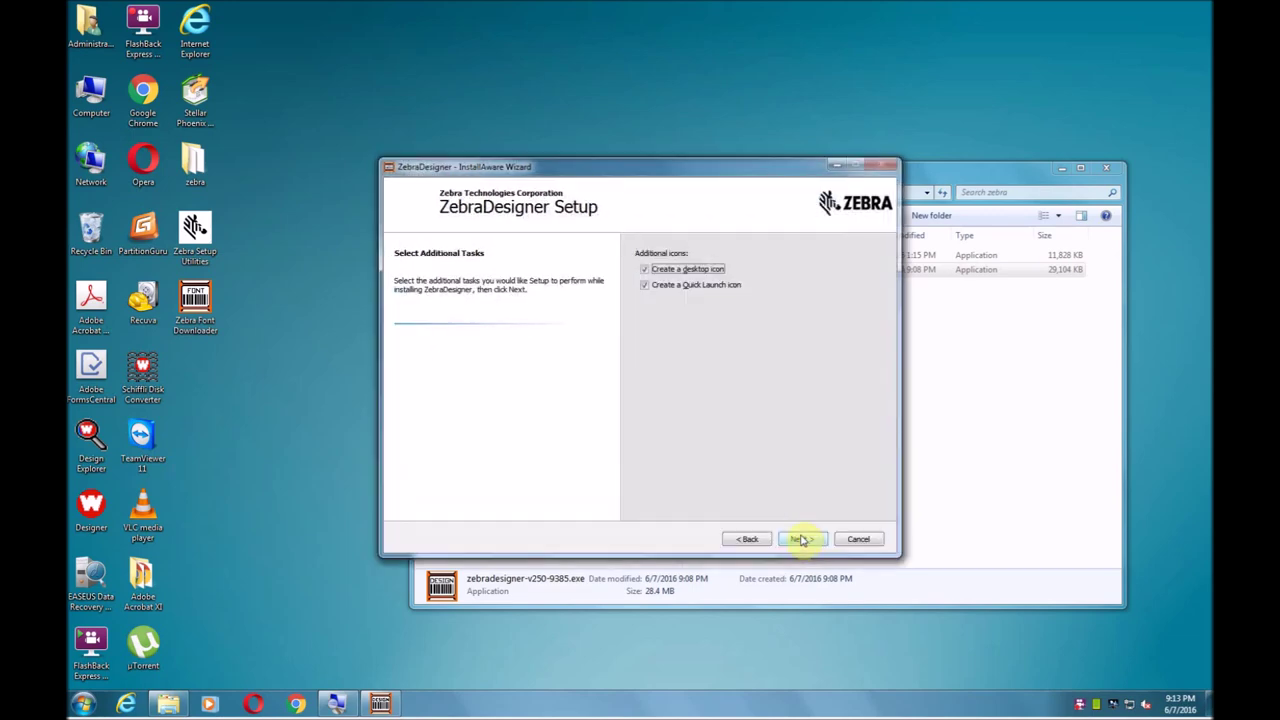
left_click(803, 539)
left_click(803, 539)
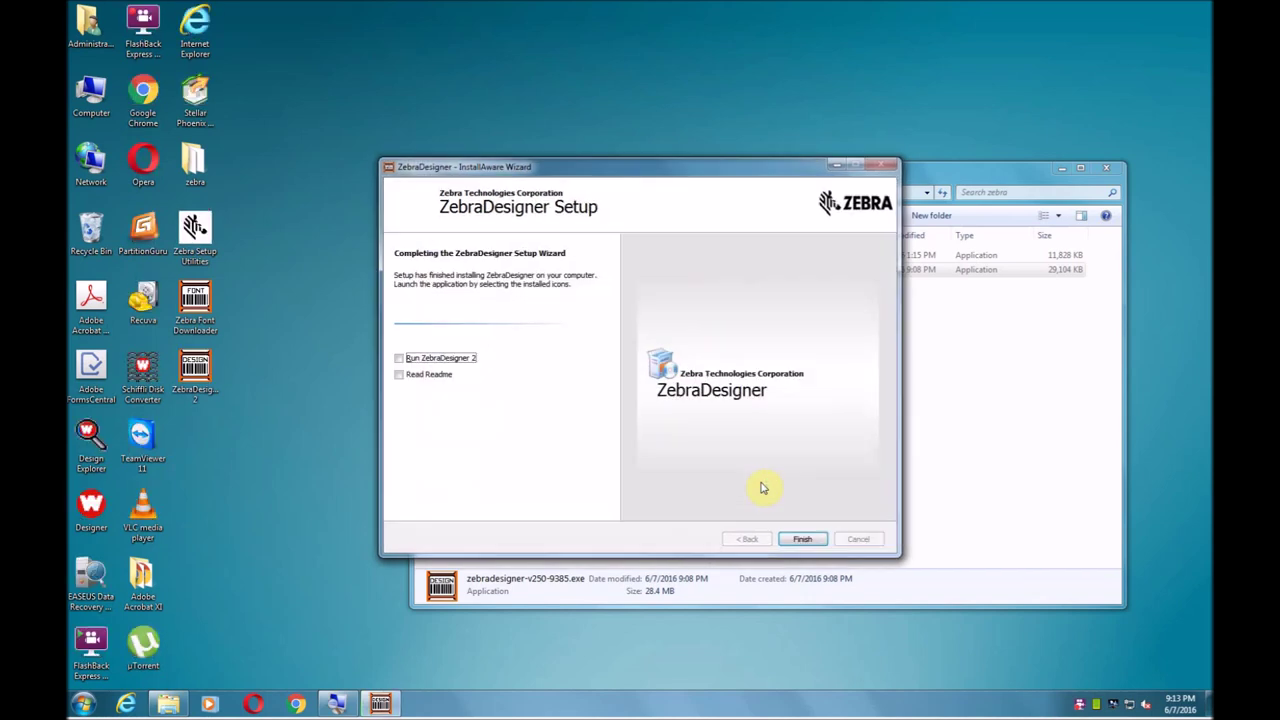
left_click(803, 539)
- Close the zebra folder and open Devices and Printers in a maximized window
left_click(198, 378)
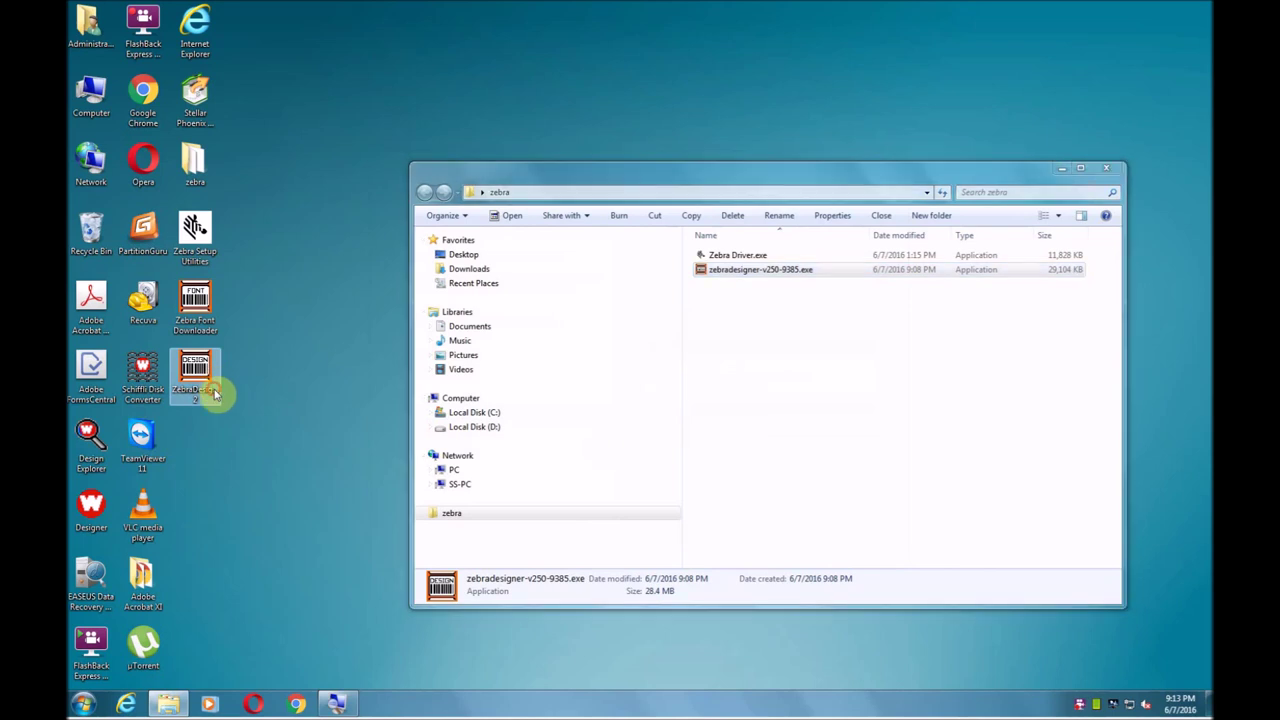
left_click(1115, 170)
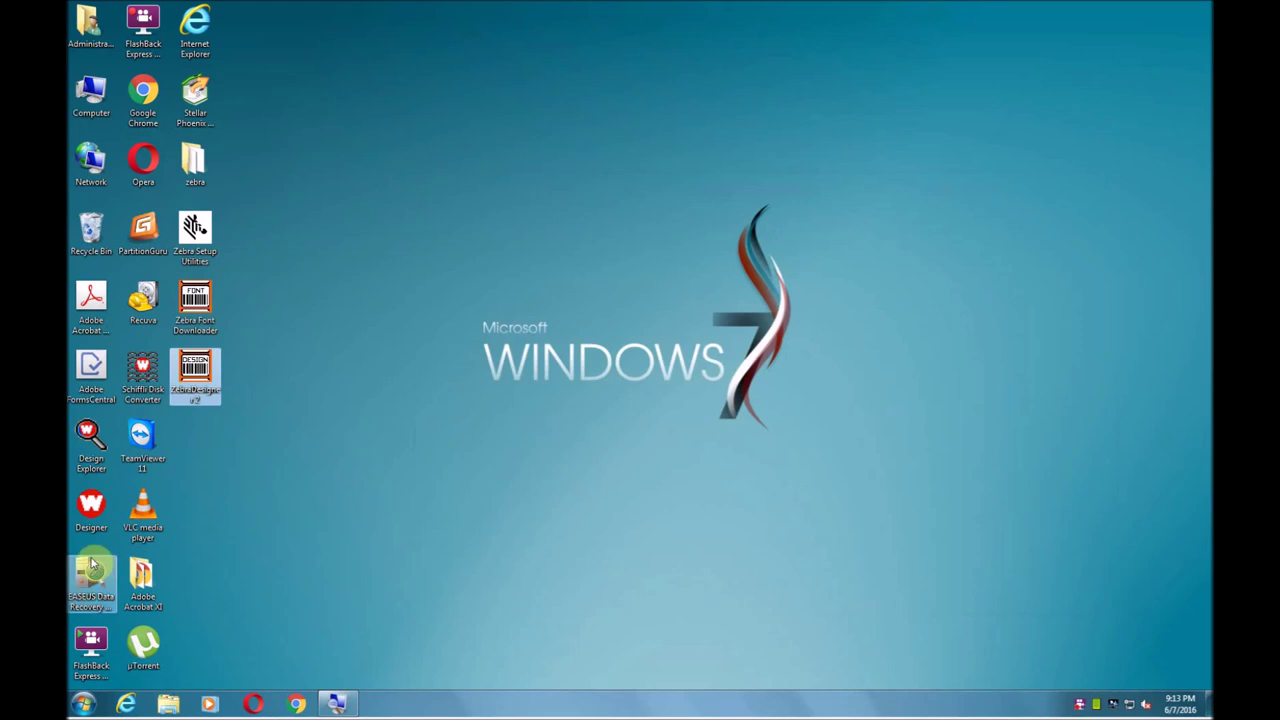
left_click(83, 706)
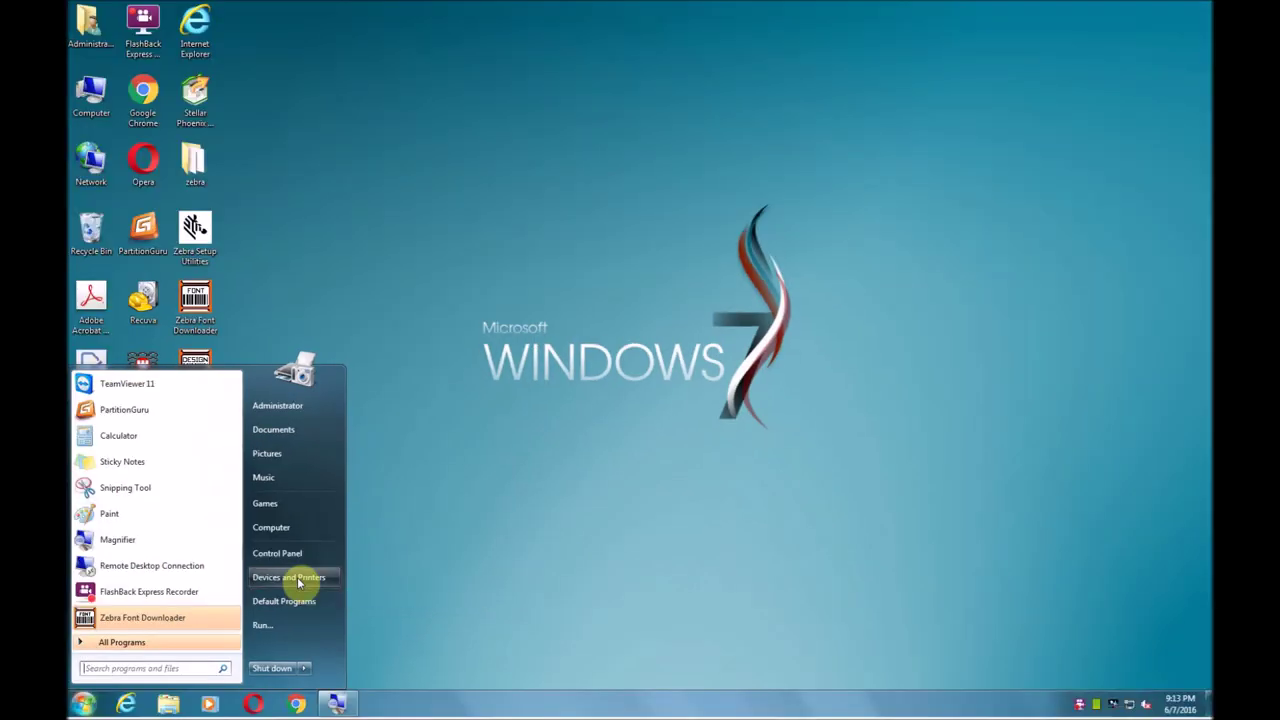
left_click(297, 582)
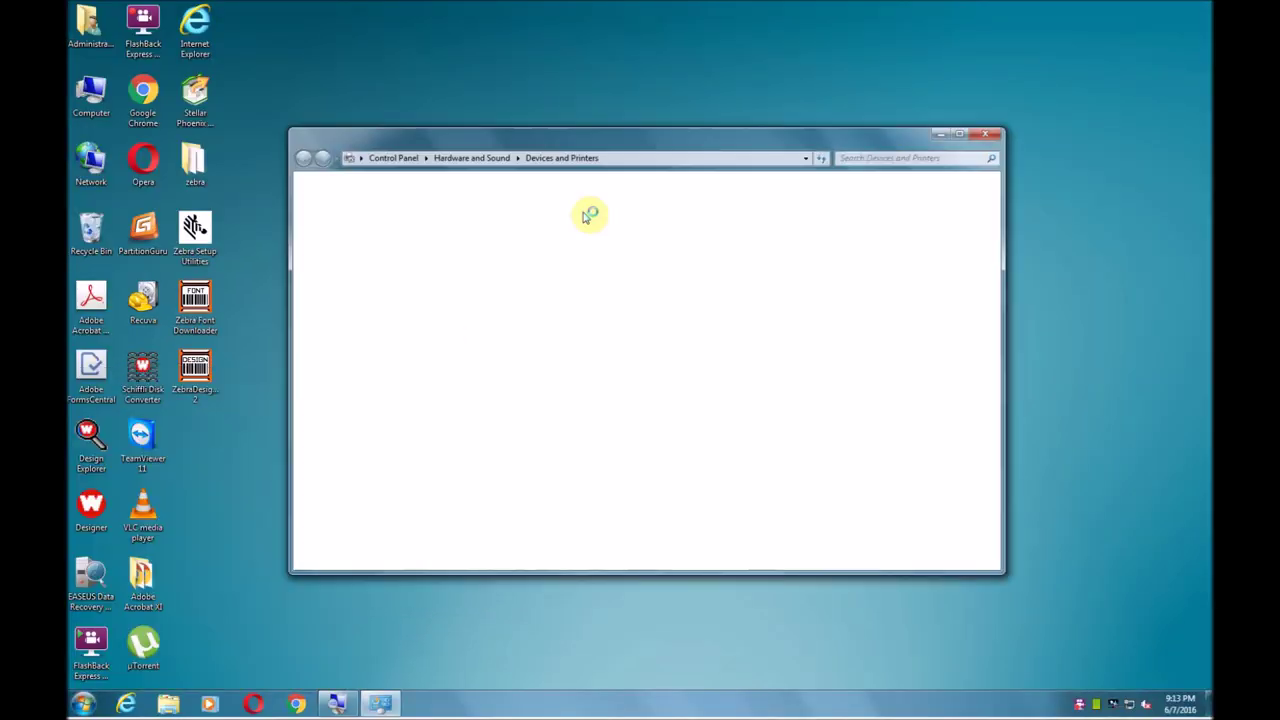
left_click(960, 133)
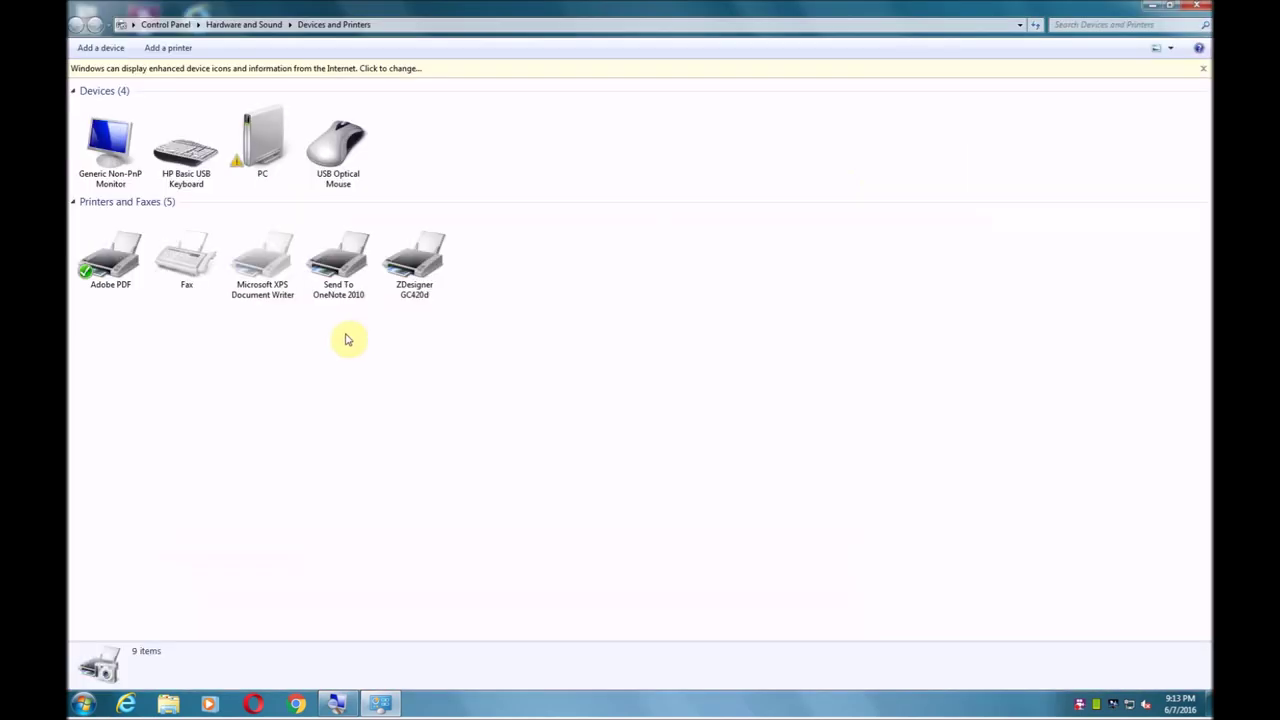
- Open the printing preferences of the ZDesigner GC420d printer
left_click(412, 280)
right_click(420, 258)
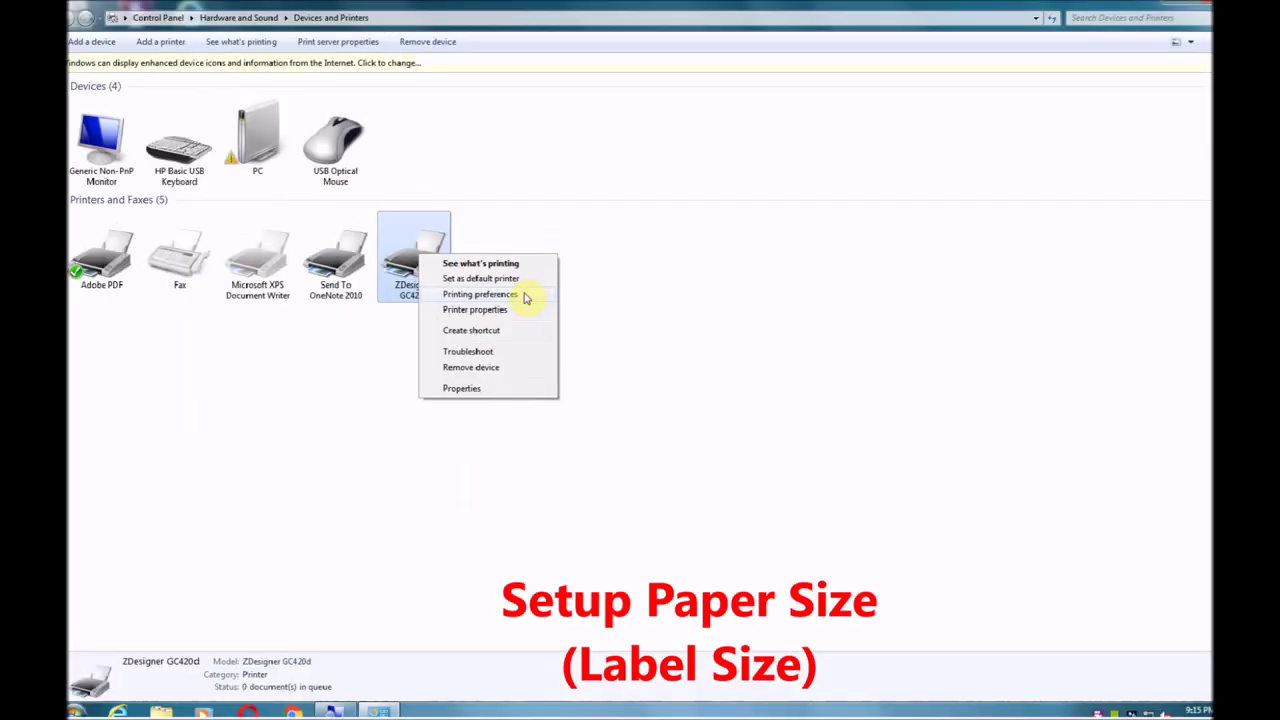
left_click(524, 296)
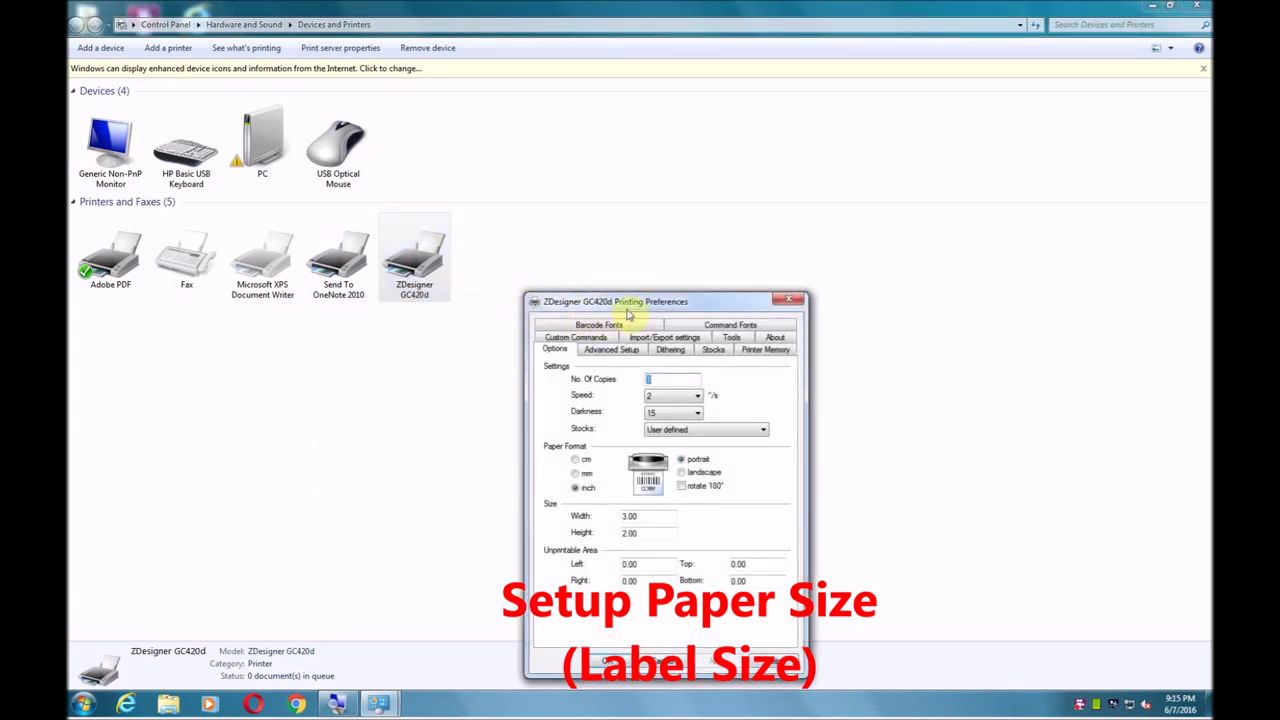
left_click_drag(643, 302, 621, 154)
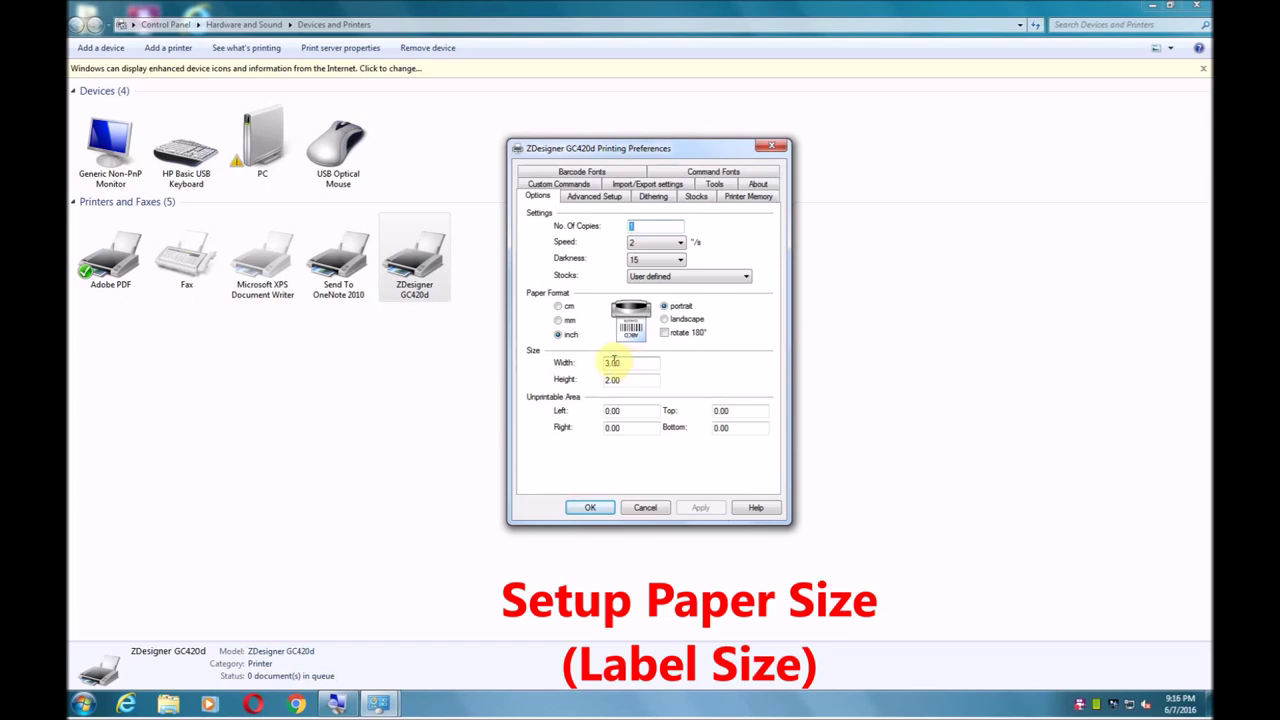
- Set the printer's paper size to 1.50 inch wide and 1 inch high and save the preferences
left_click_drag(630, 363, 586, 364)
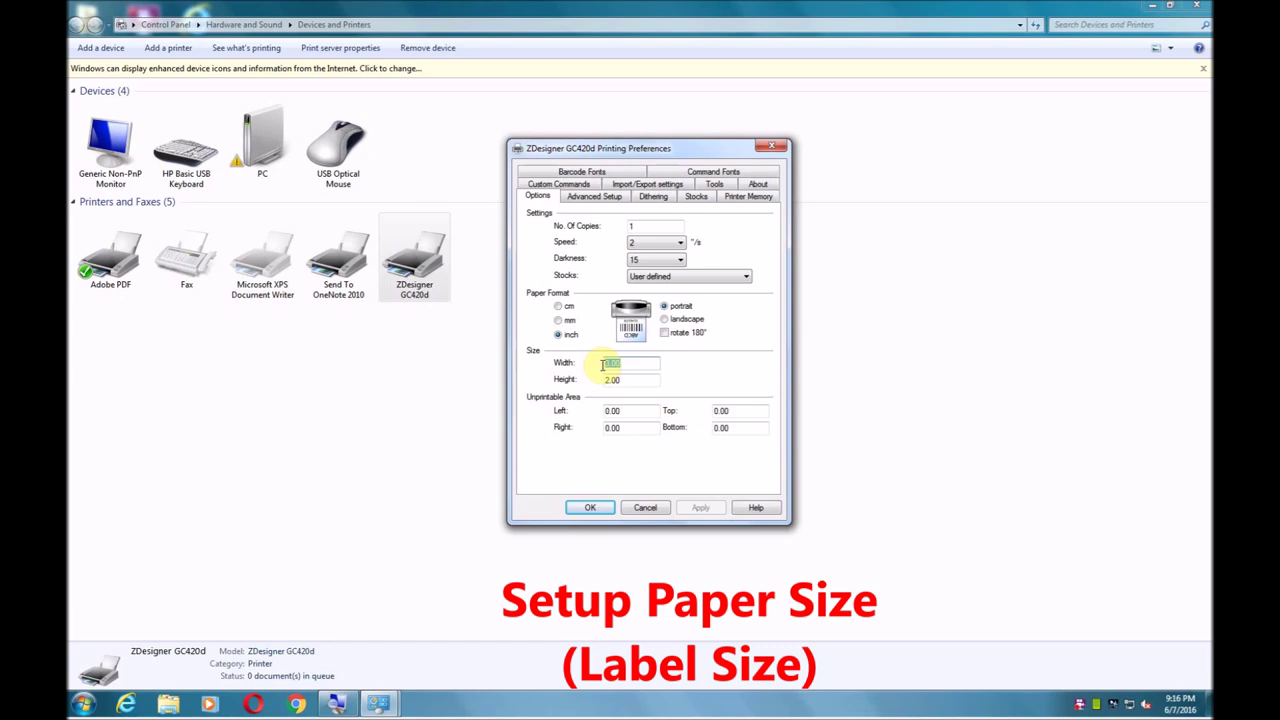
key("Tab")
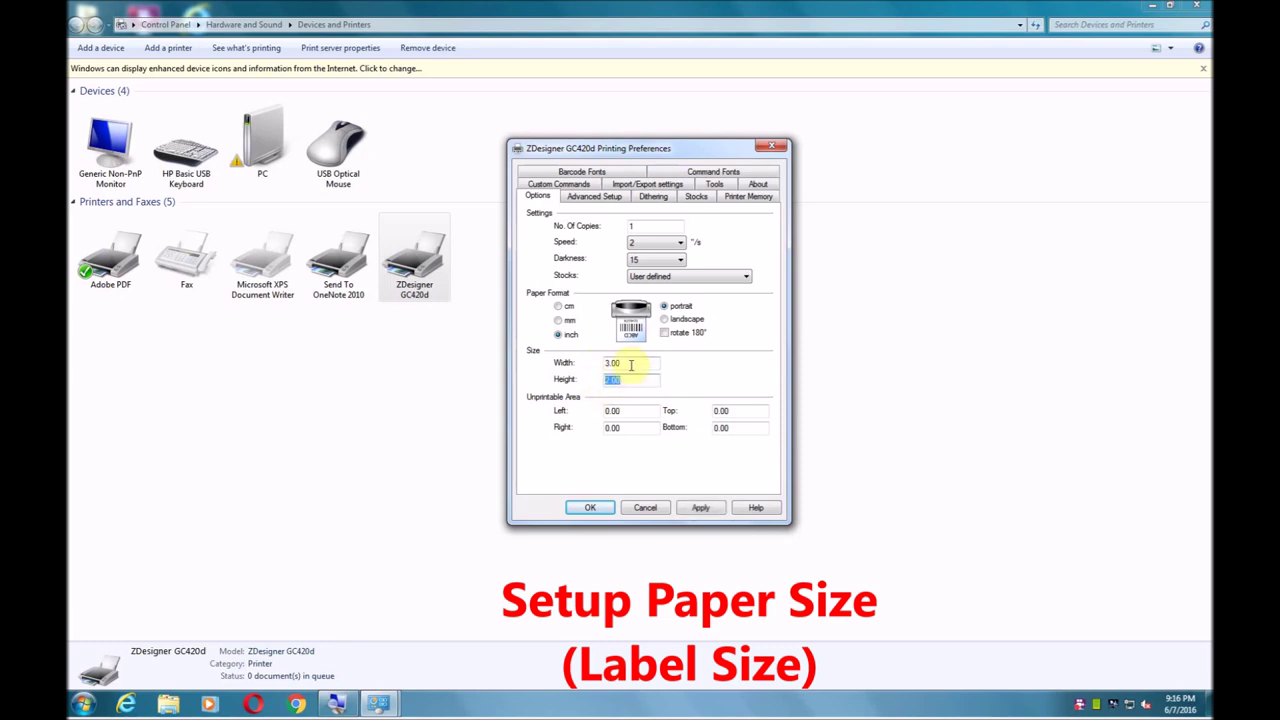
left_click_drag(631, 364, 598, 385)
type("1")
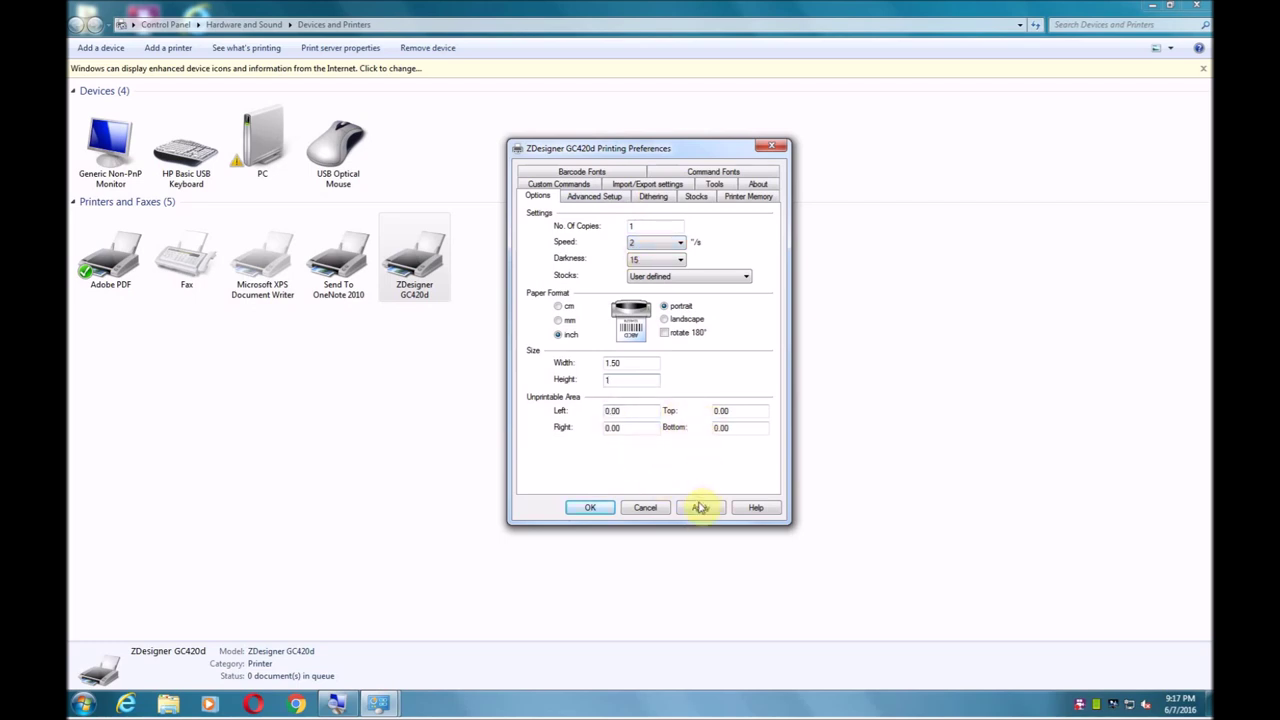
left_click(590, 507)
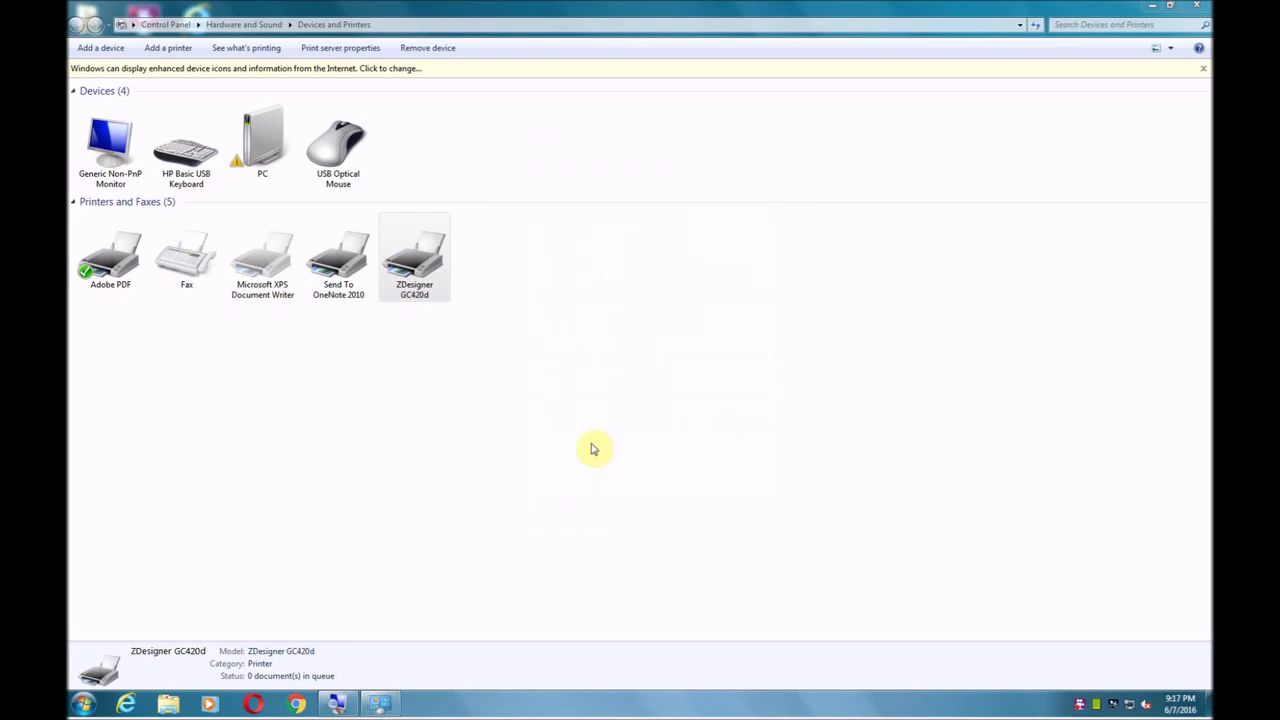
- Close Devices and Printers, launch ZebraDesigner from the desktop, and start creating a new label
left_click(1200, 7)
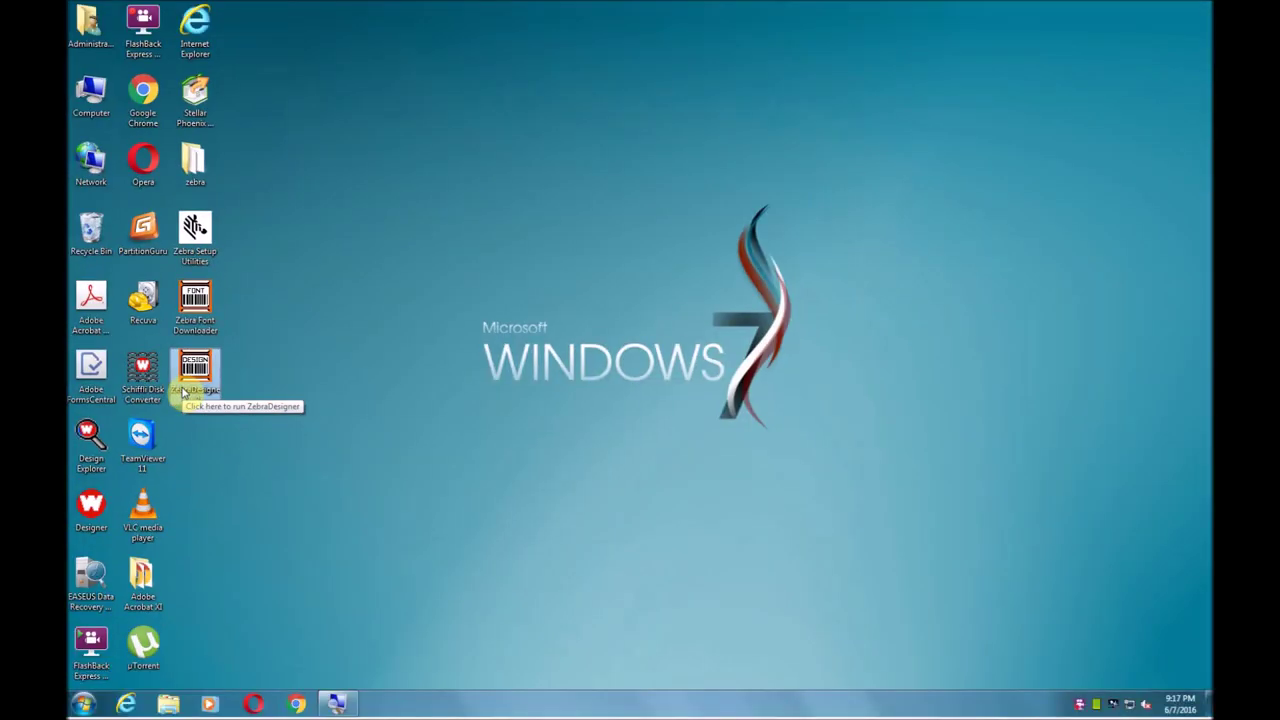
left_click(183, 392)
double_click(198, 385)
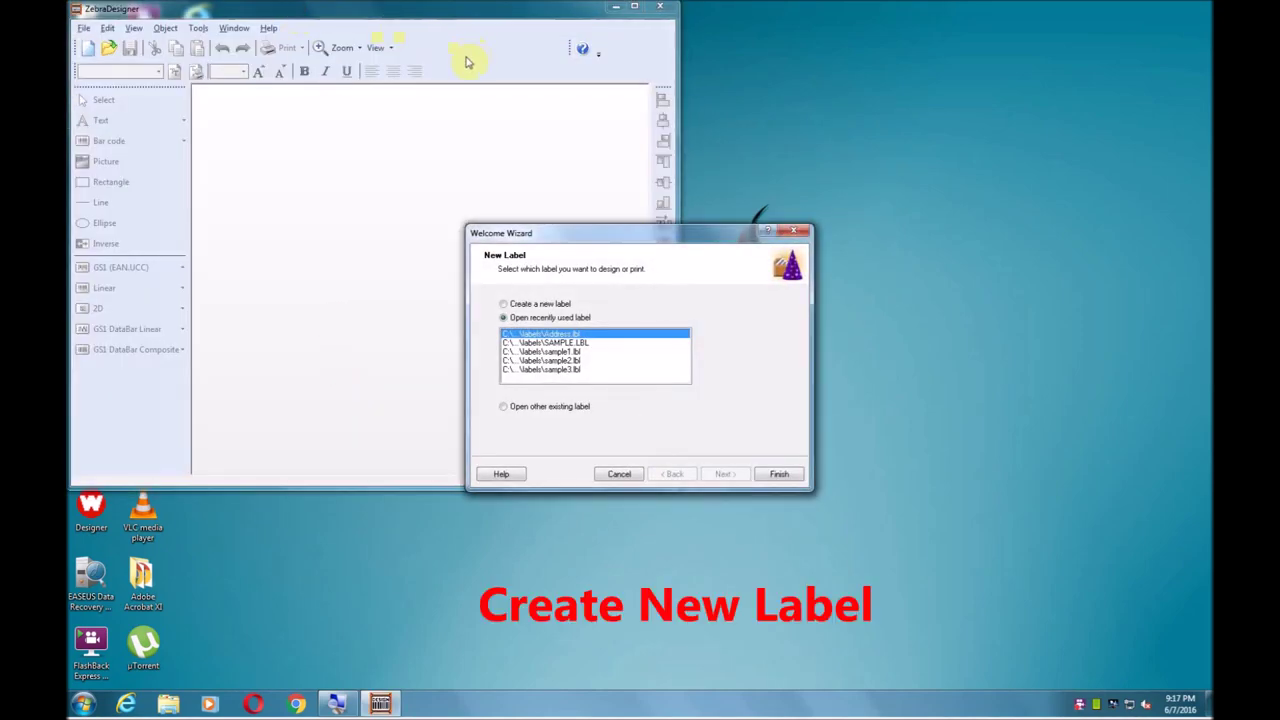
left_click(503, 305)
left_click(1000, 645)
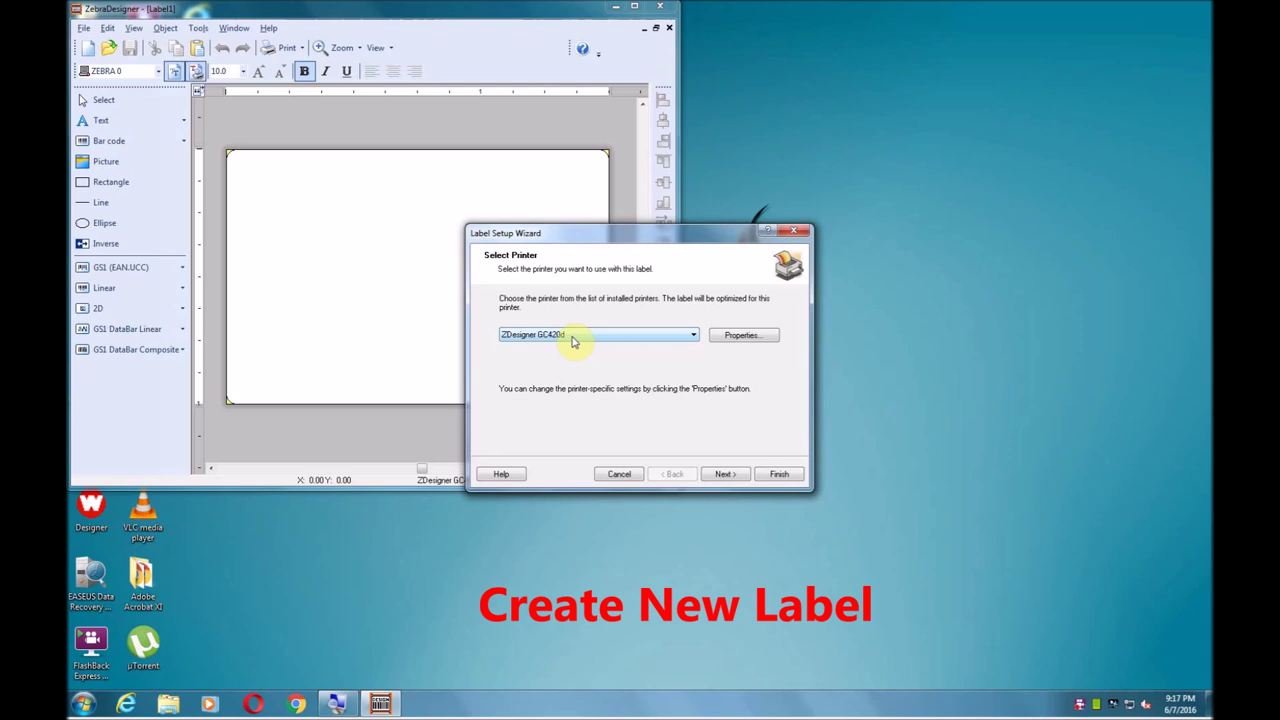
- Use the ZDesigner GC420d printer for the label and leave the stock type at <NONE>
left_click(724, 474)
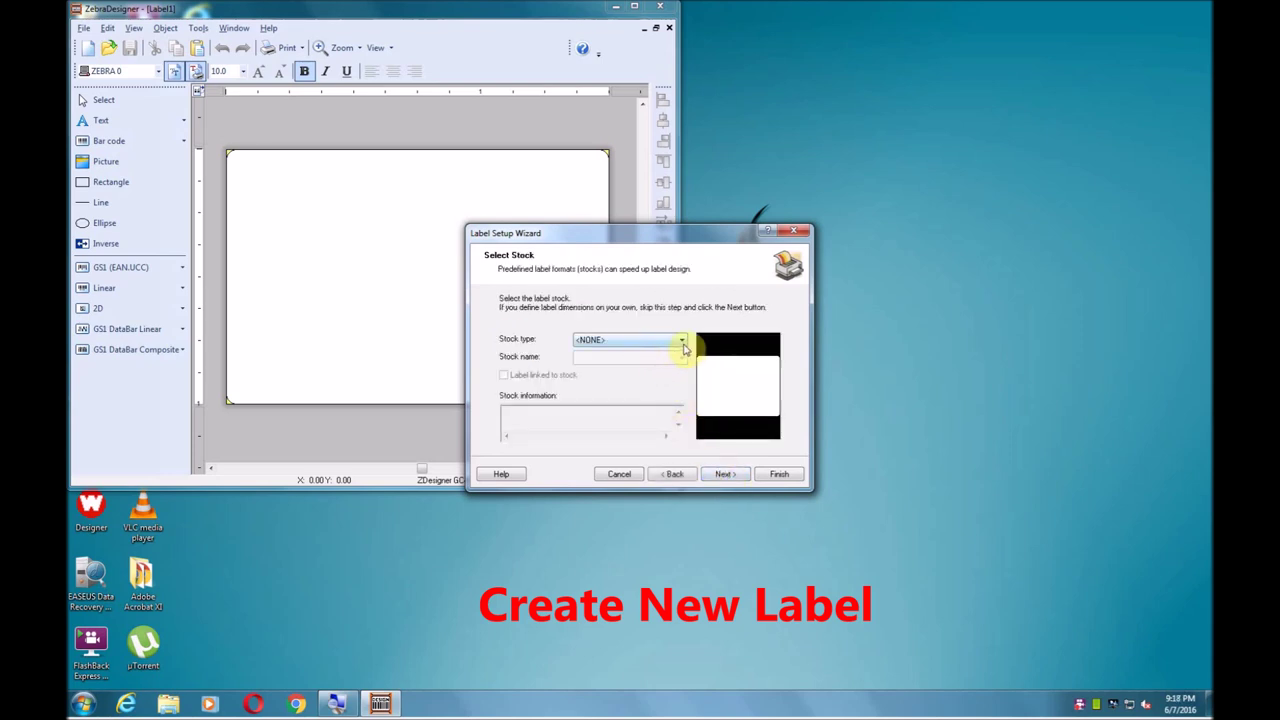
left_click(682, 341)
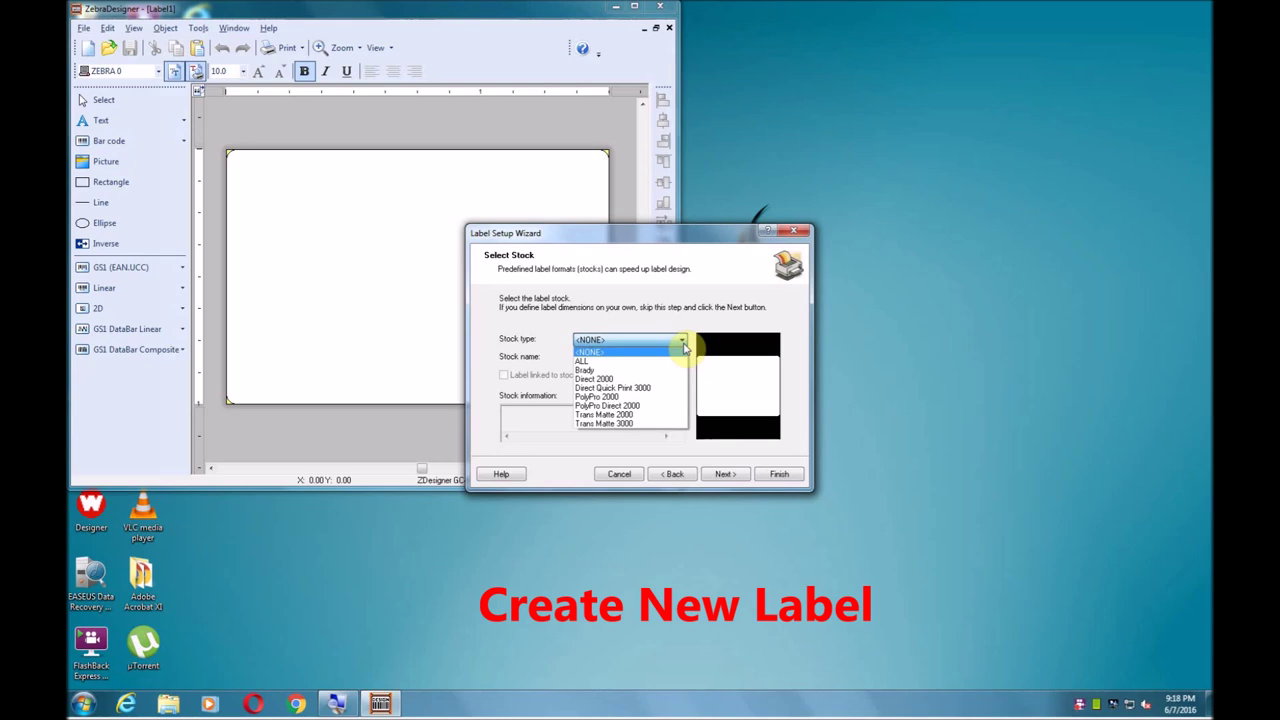
left_click(684, 345)
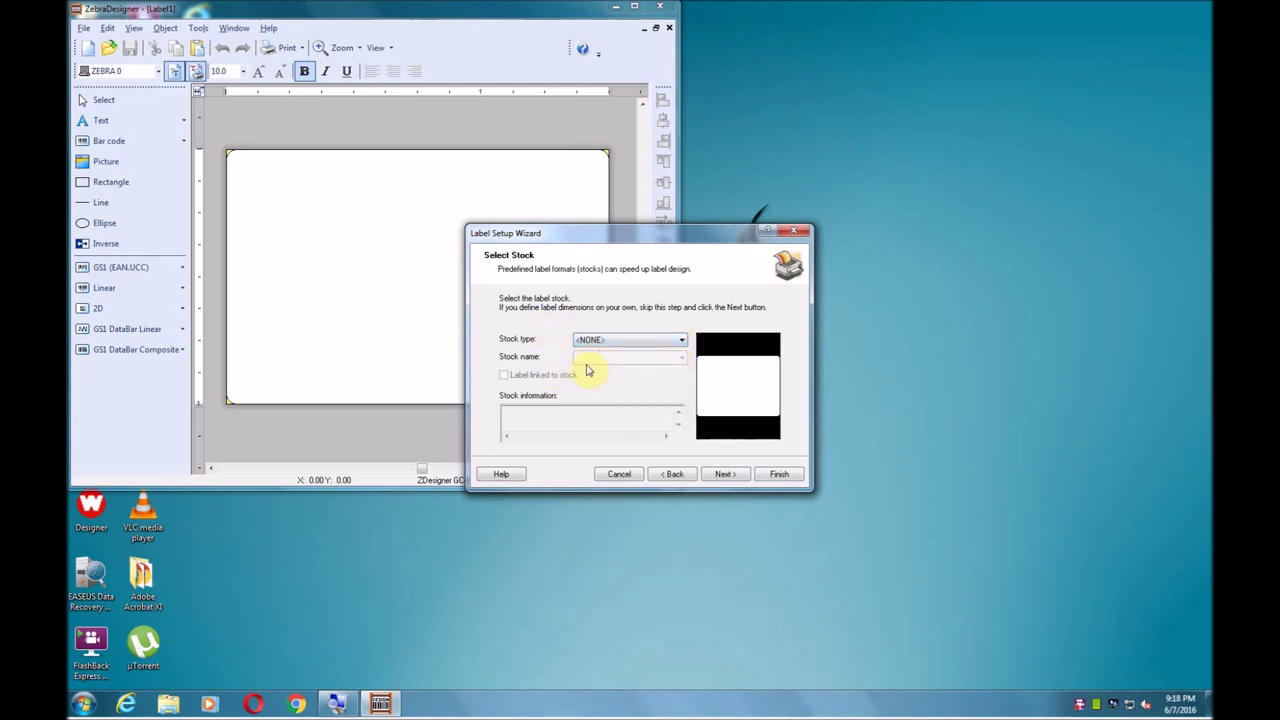
left_click(725, 475)
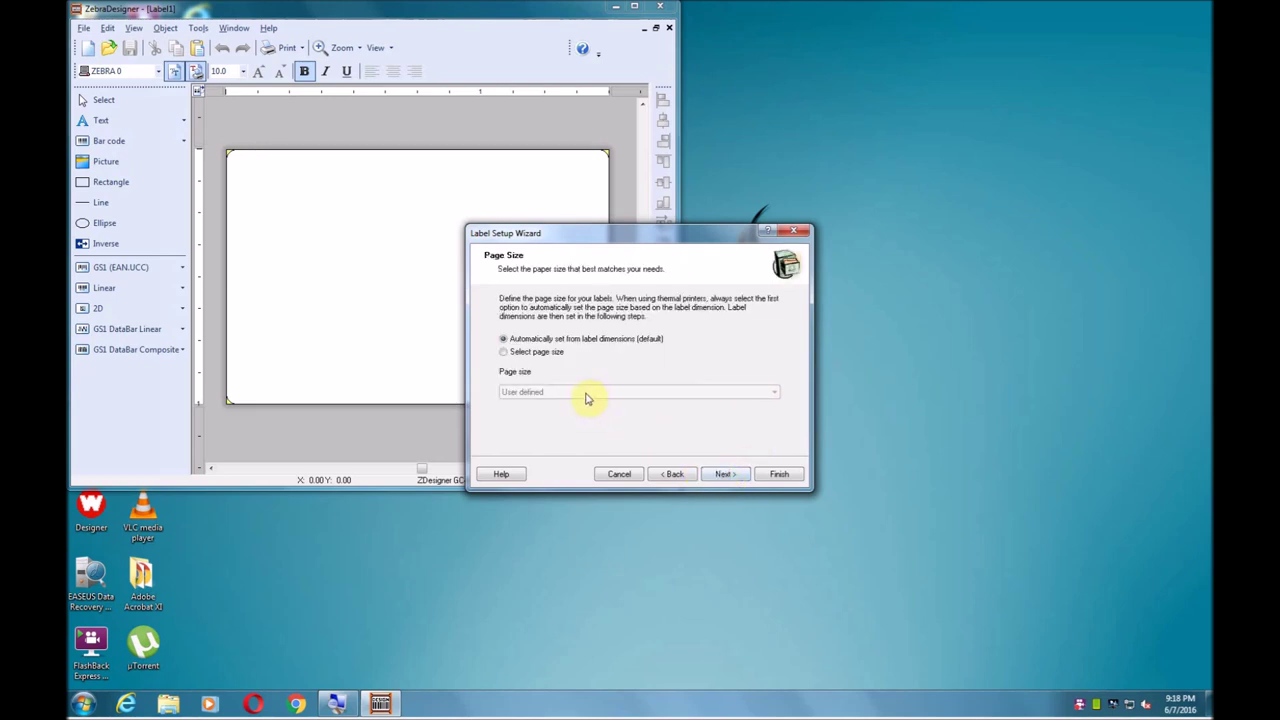
- Choose a user-defined page size 1.5 inch wide and 1.0 inch high instead of the automatic size
left_click(505, 353)
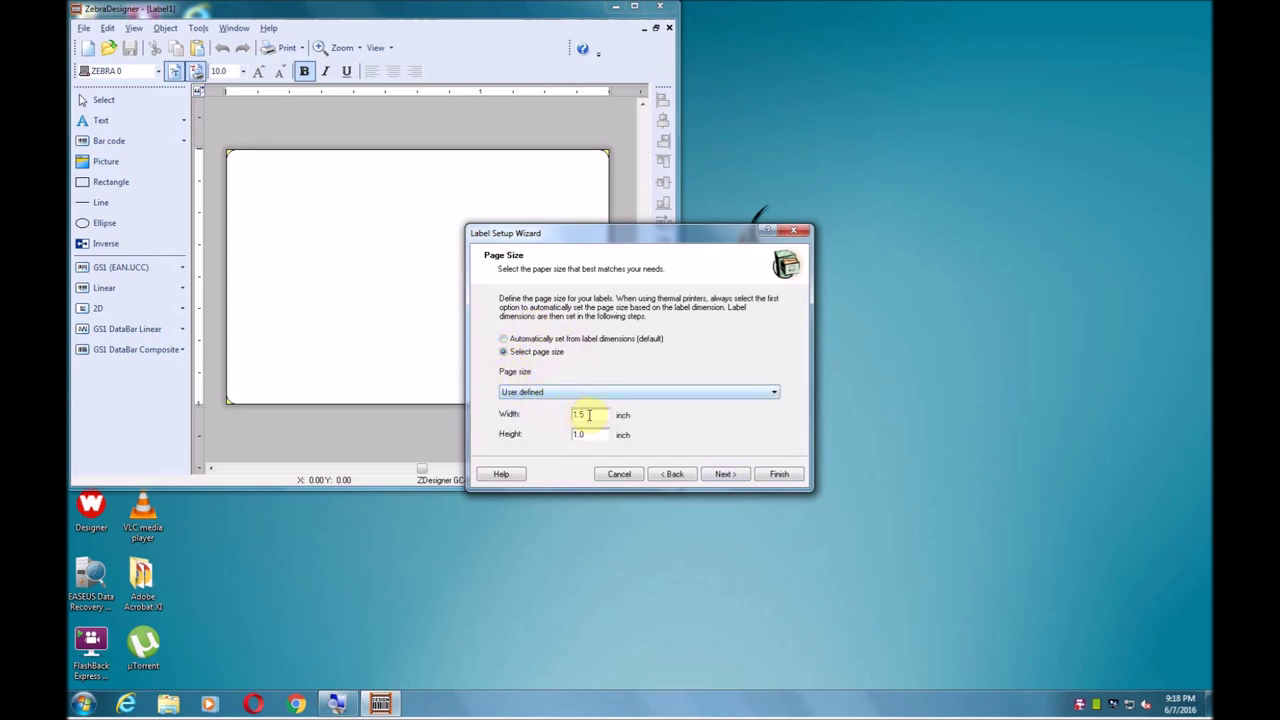
double_click(603, 436)
double_click(582, 414)
double_click(580, 436)
left_click(876, 512)
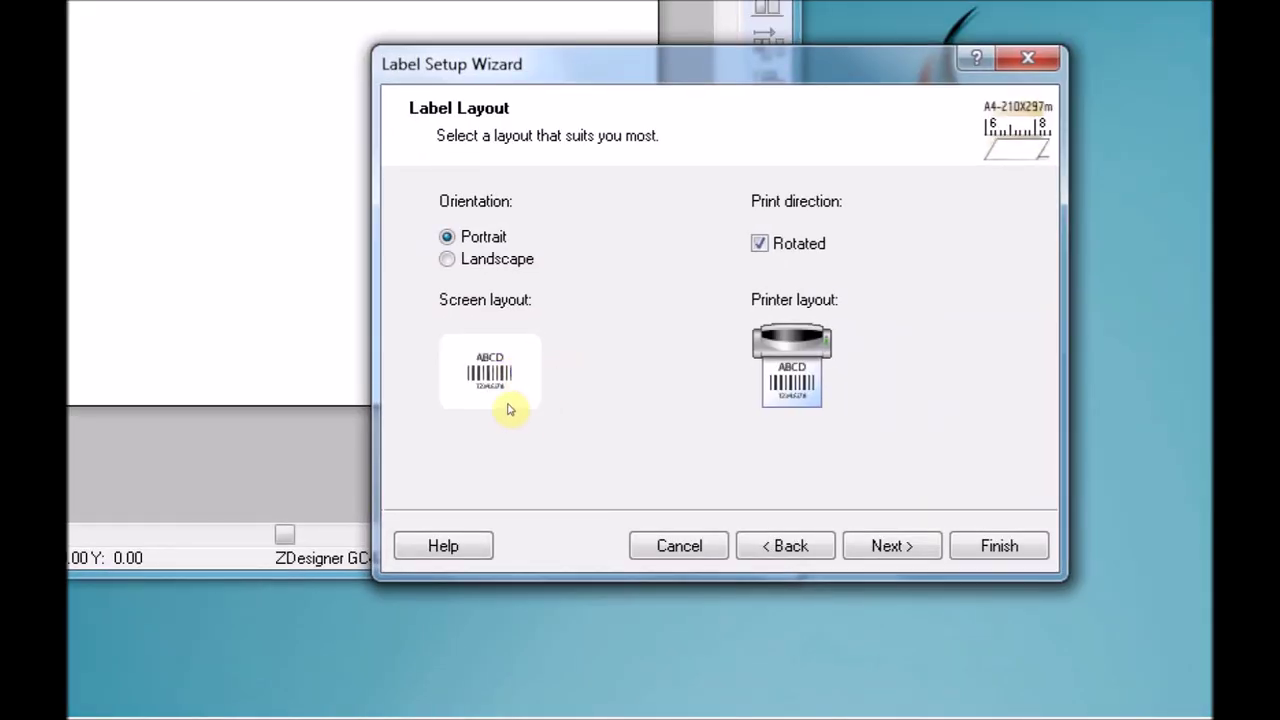
- Compare the landscape layout and settle on portrait orientation with rotated print direction
left_click(506, 335)
left_click(504, 322)
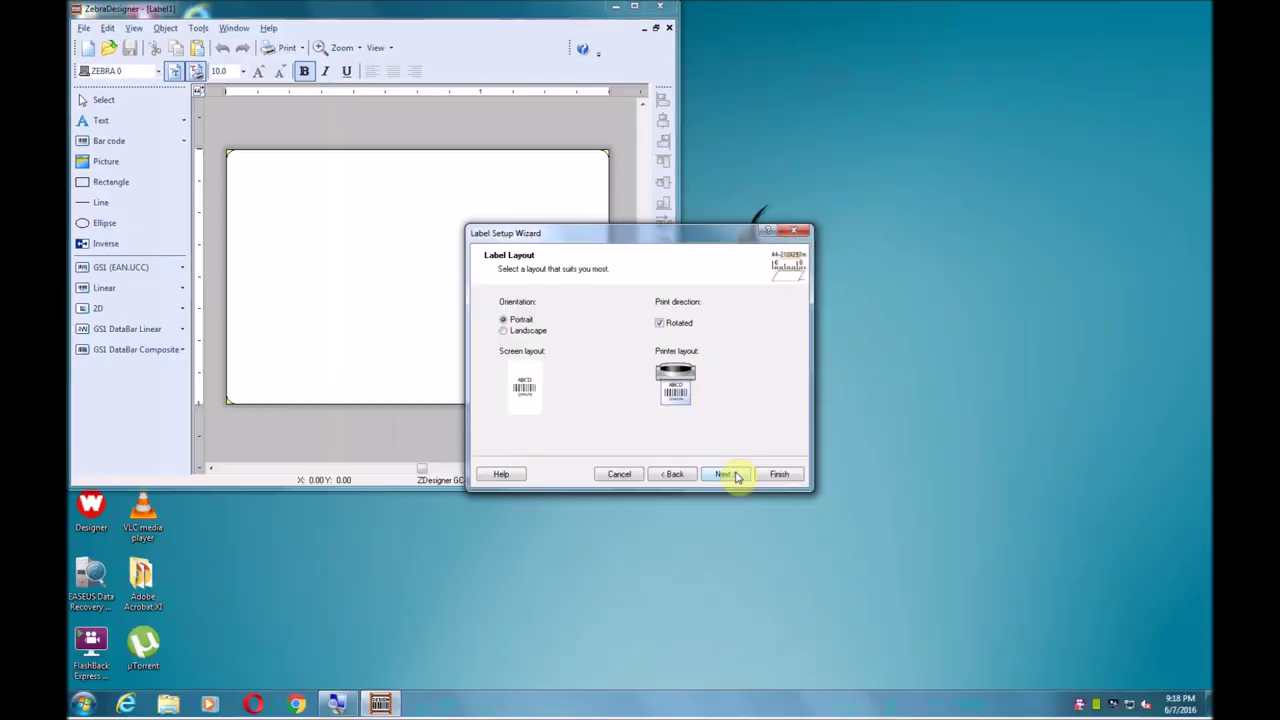
left_click(727, 474)
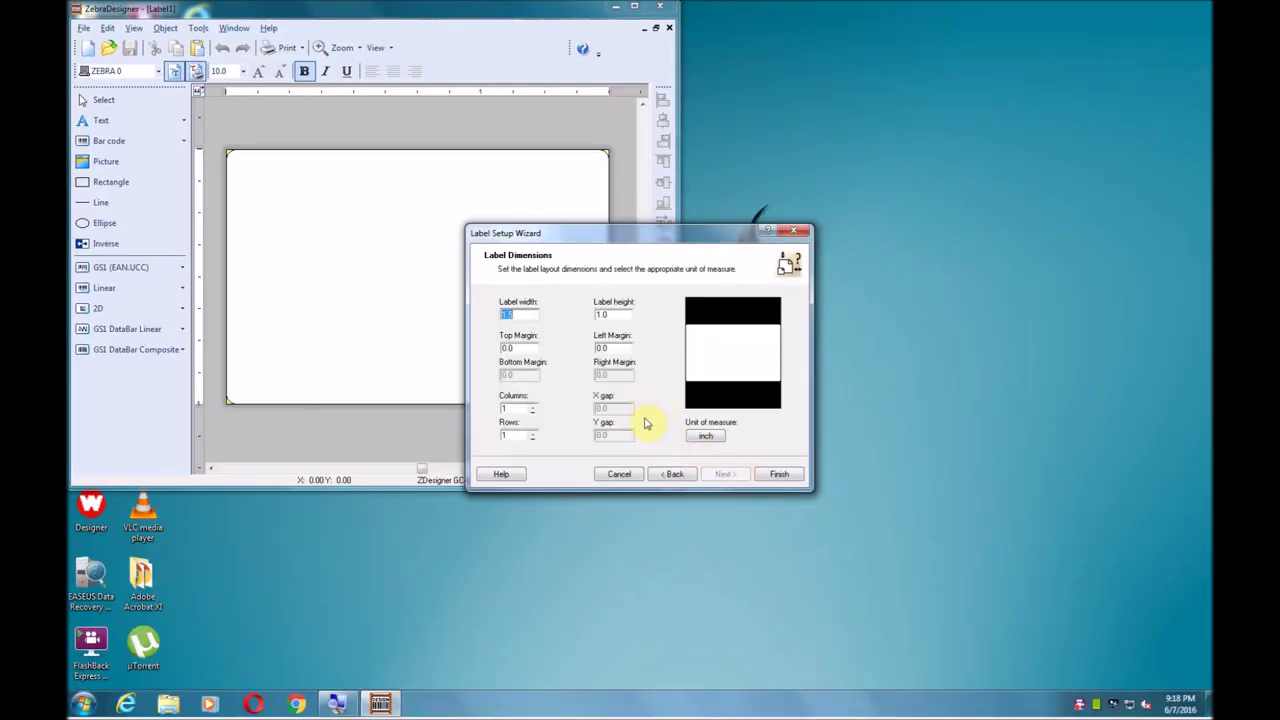
- Keep the label dimensions at 1.5 by 1.0 inch with zero margins and finish the label setup
left_click(518, 313)
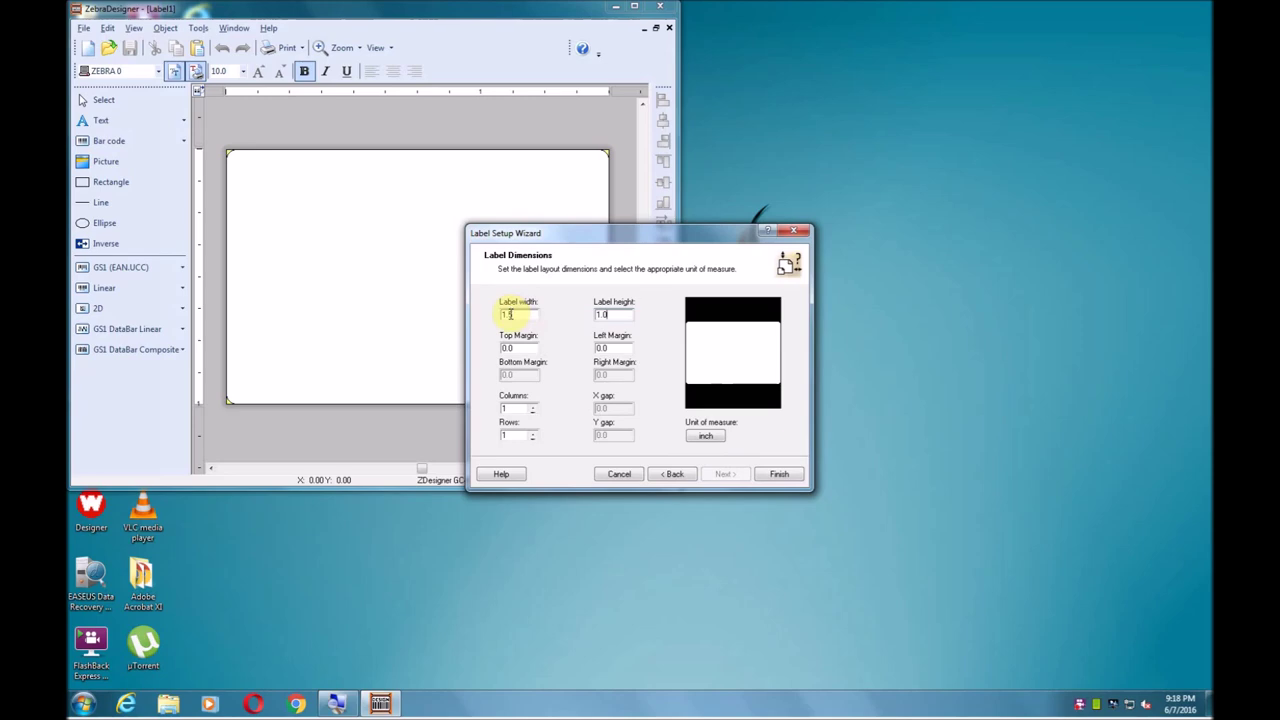
left_click(513, 348)
left_click(777, 480)
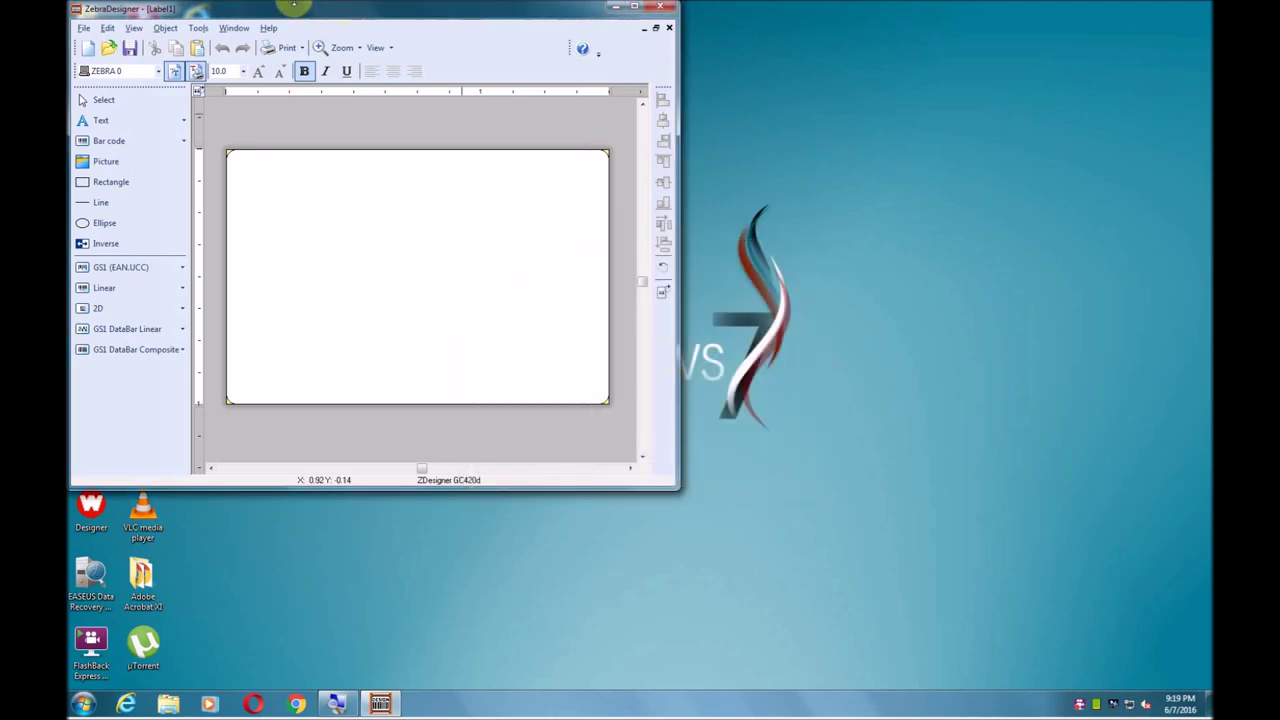
- Maximize the design window and add a fixed text object reading "SAMPLE TEXT" to the label, keeping the ZEBRA 0 10.0 pt font
left_click_drag(300, 10, 617, 106)
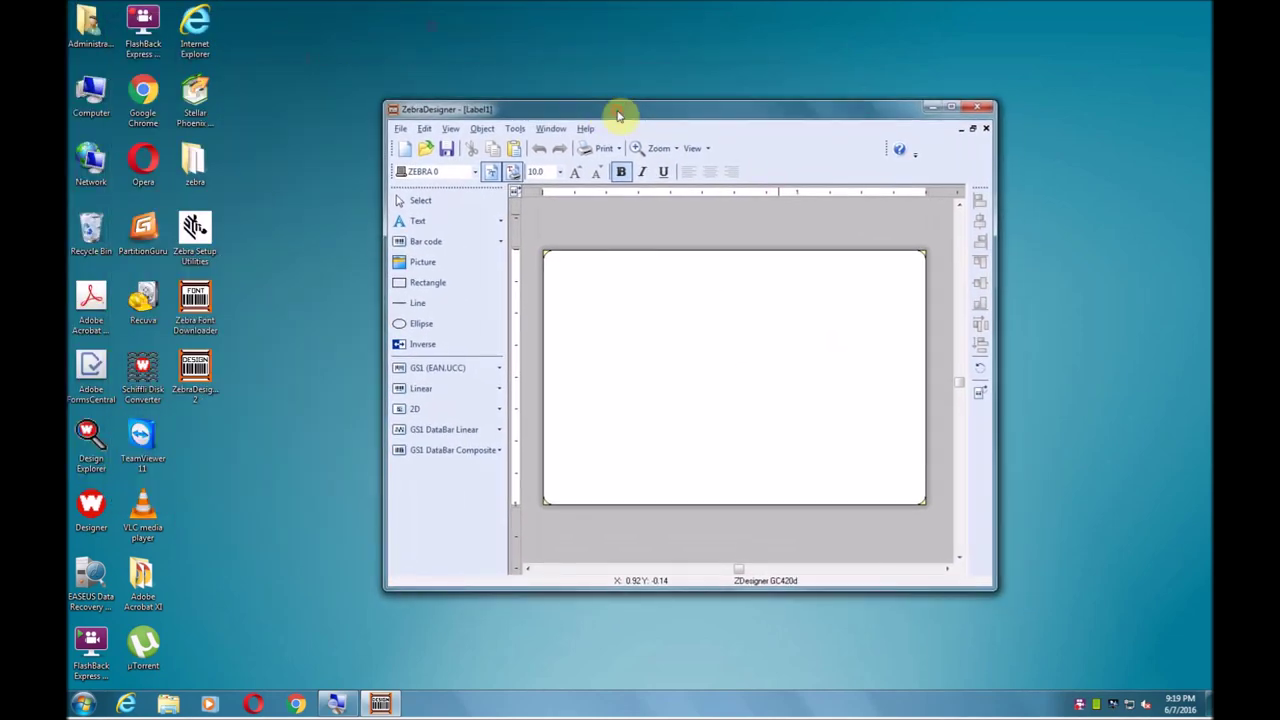
left_click(951, 107)
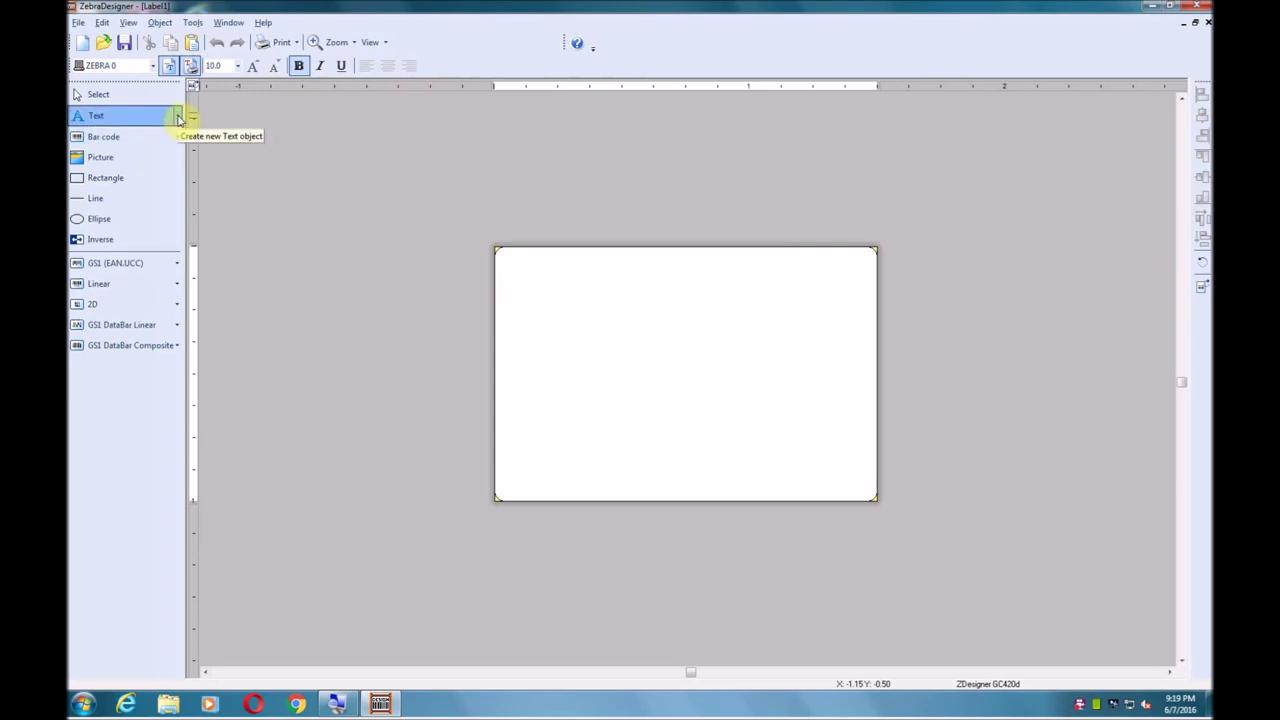
left_click(127, 119)
left_click(127, 119)
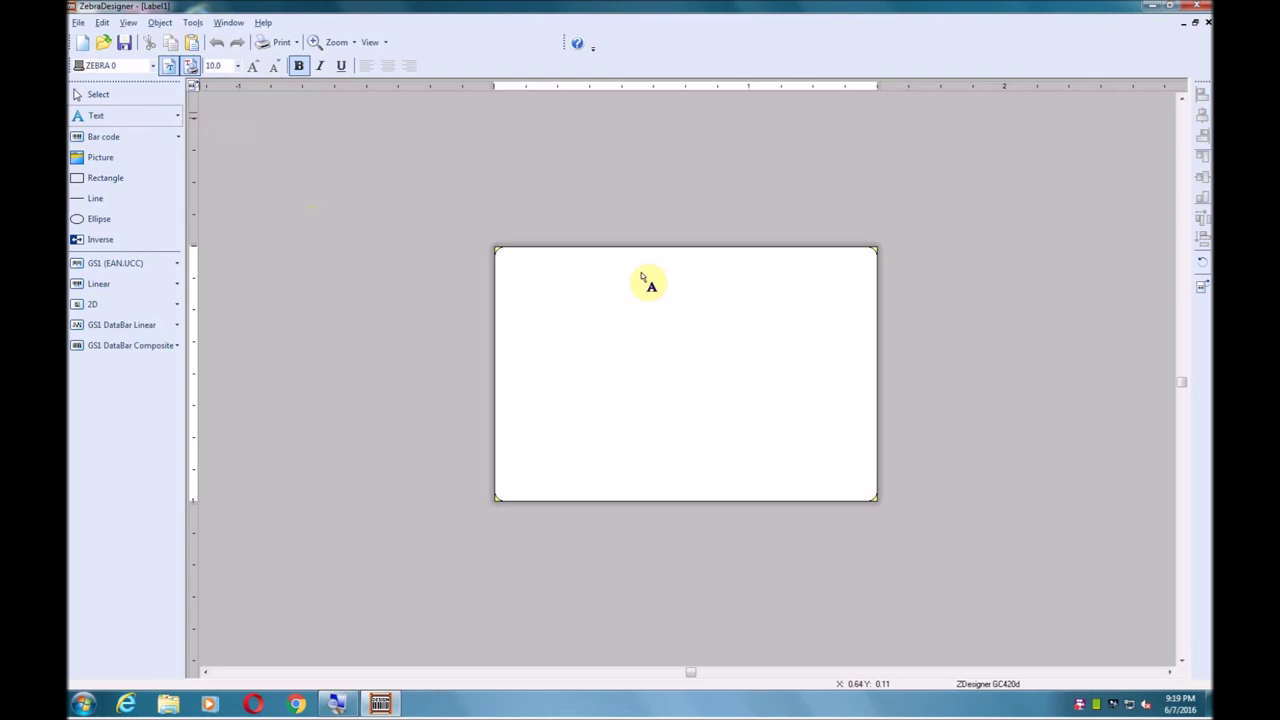
left_click(551, 290)
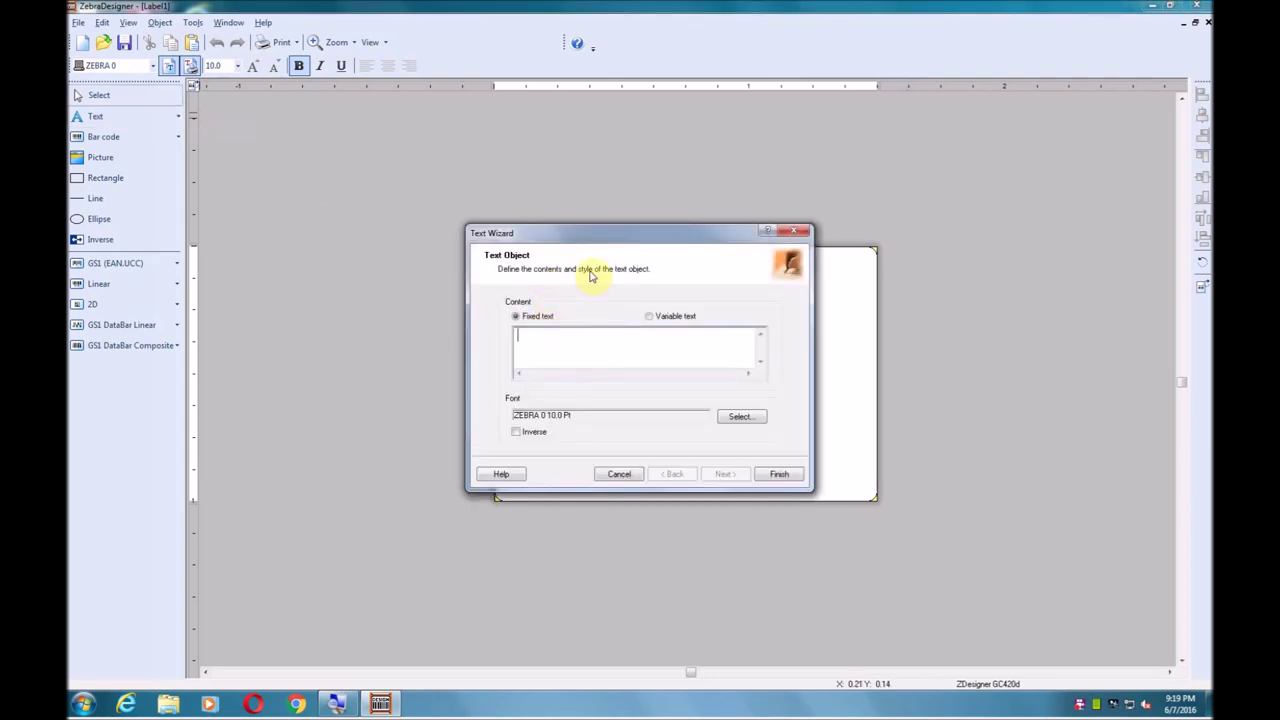
left_click_drag(598, 244, 749, 297)
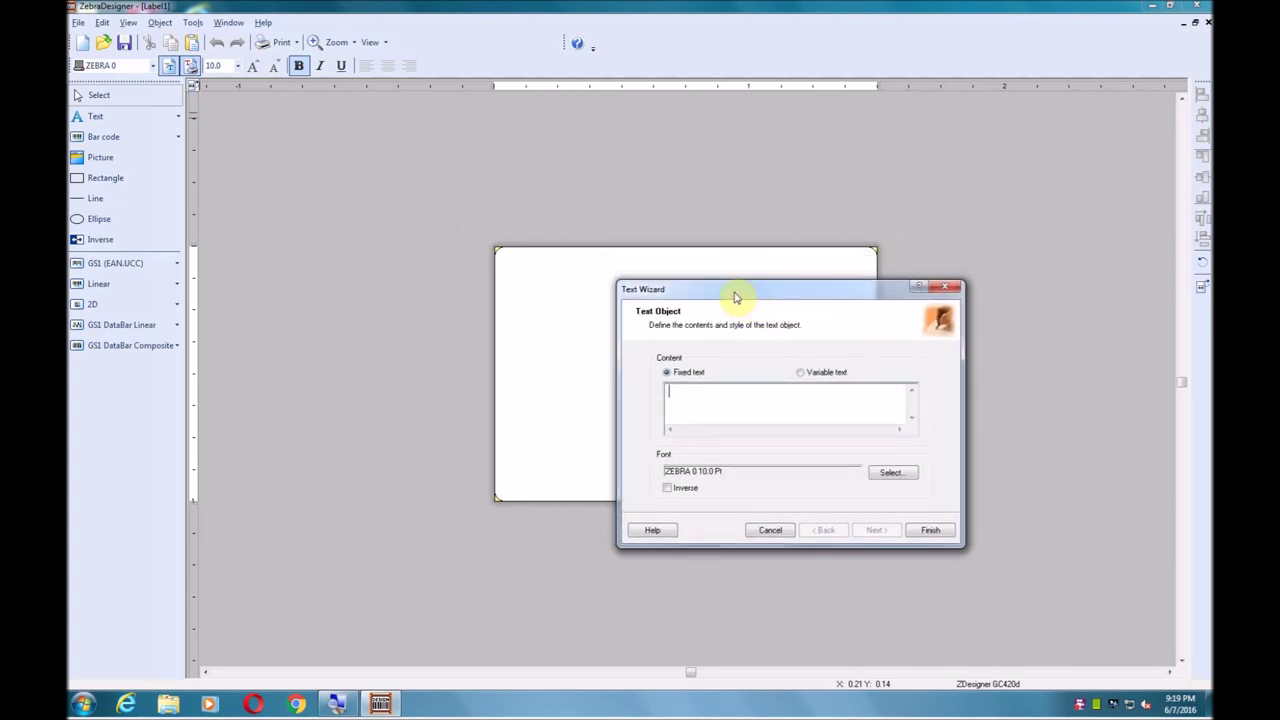
type("SAMPLE TEXT")
left_click(720, 470)
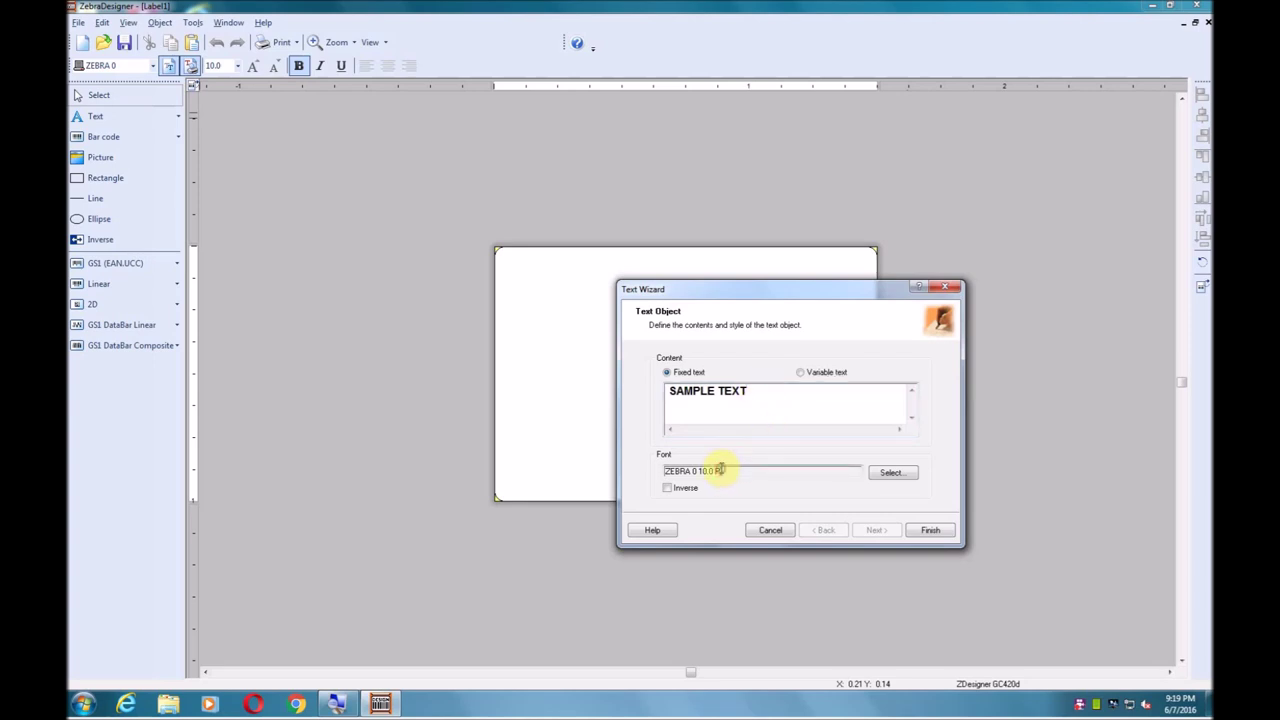
left_click(928, 531)
- Position the SAMPLE TEXT object near the label's upper edge, roughly centred across its width
left_click_drag(663, 287, 688, 272)
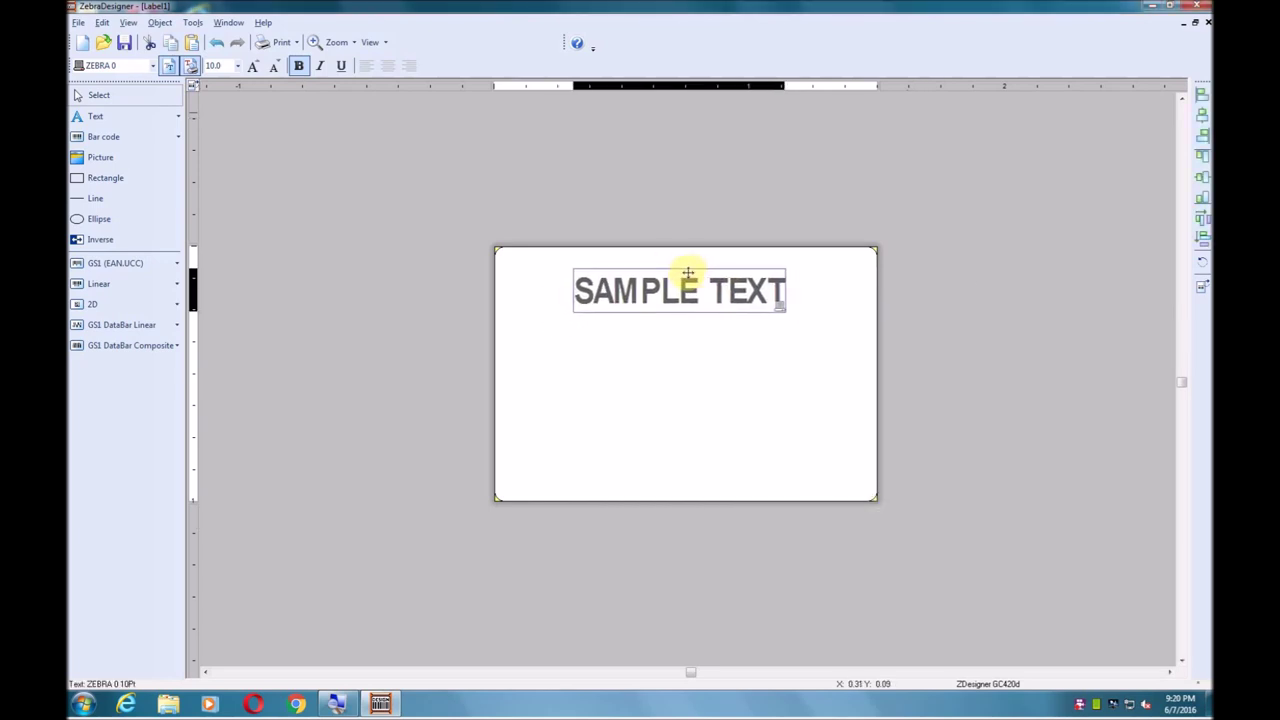
left_click_drag(688, 272, 695, 271)
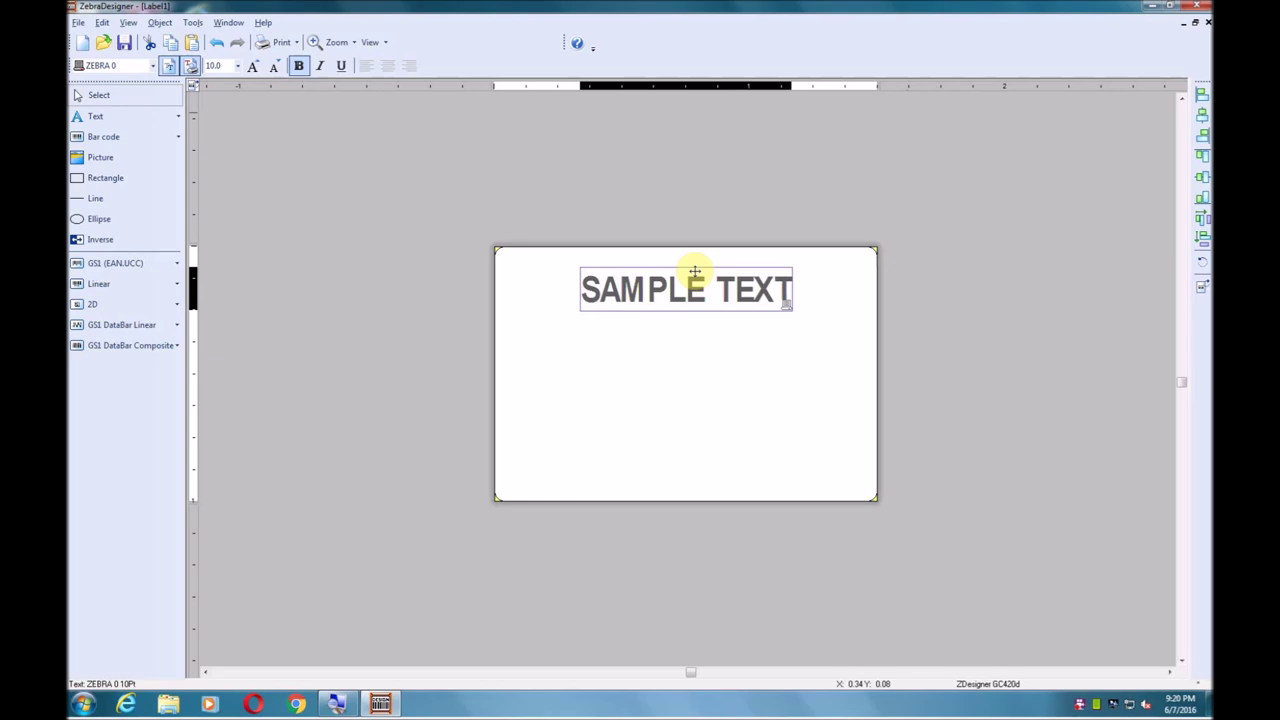
left_click_drag(695, 271, 691, 270)
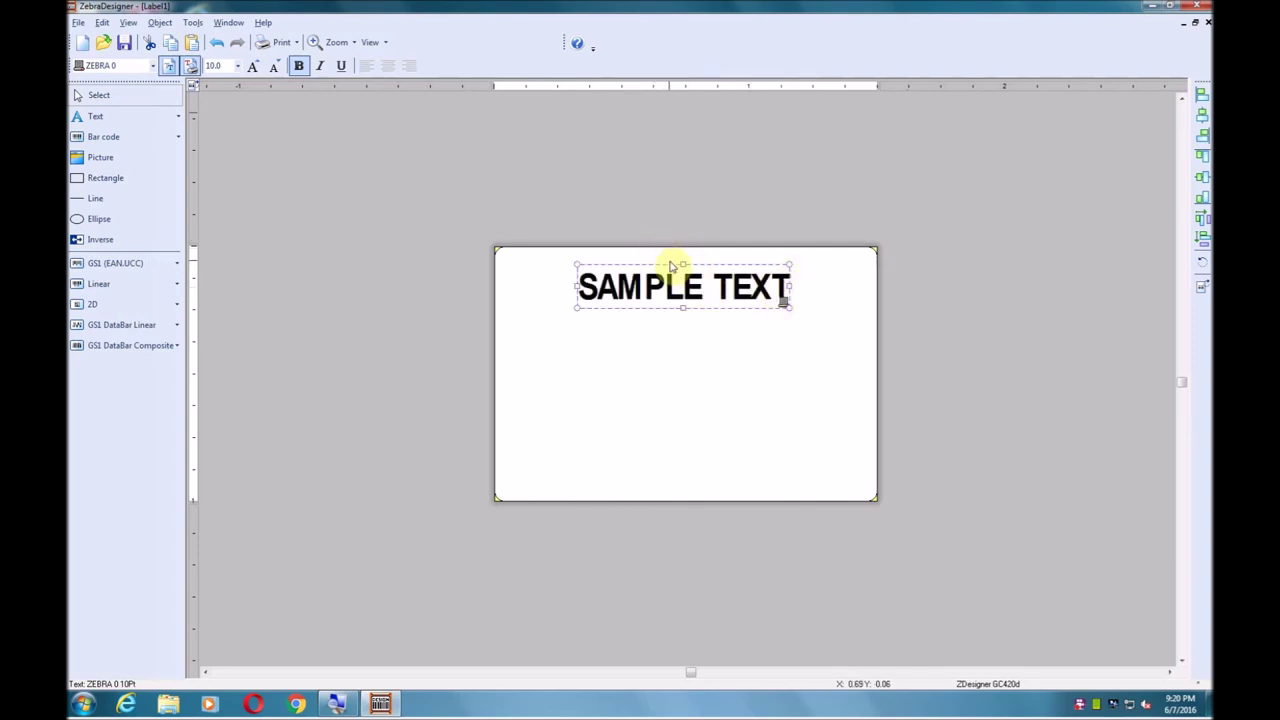
left_click_drag(666, 264, 670, 266)
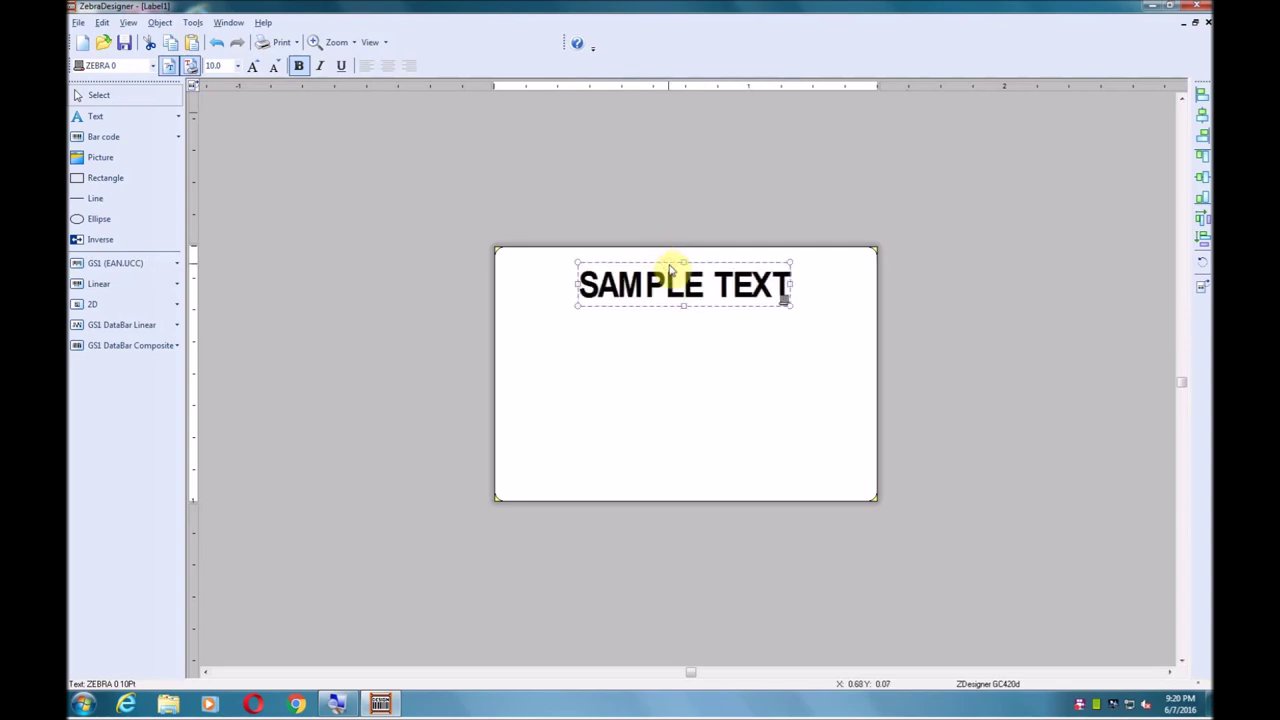